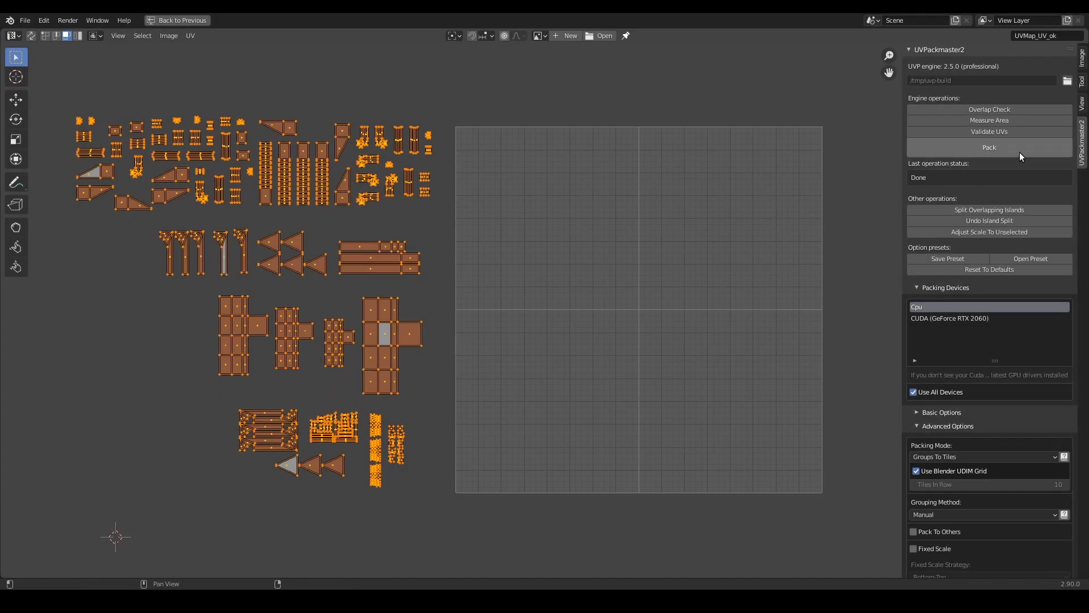
Repack the UV islands and show each island's group number.
{"action": "left_click", "coordinate": [1020, 152]}
{"action": "middle_click_drag", "start_coordinate": [671, 194], "coordinate": [490, 196]}
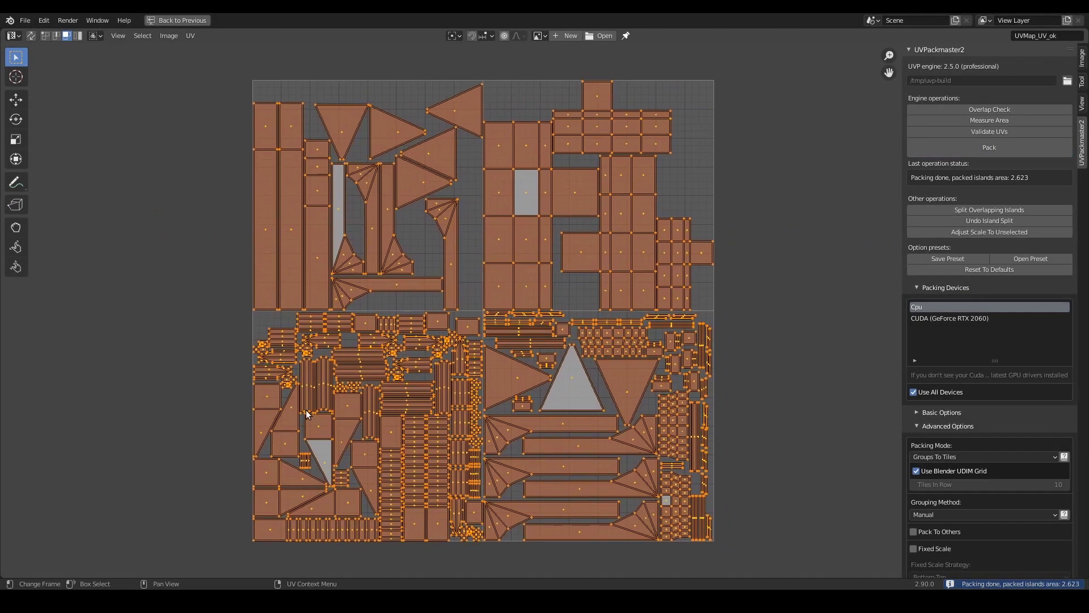
{"action": "scroll", "coordinate": [1026, 316], "scroll_direction": "down", "scroll_amount": 10}
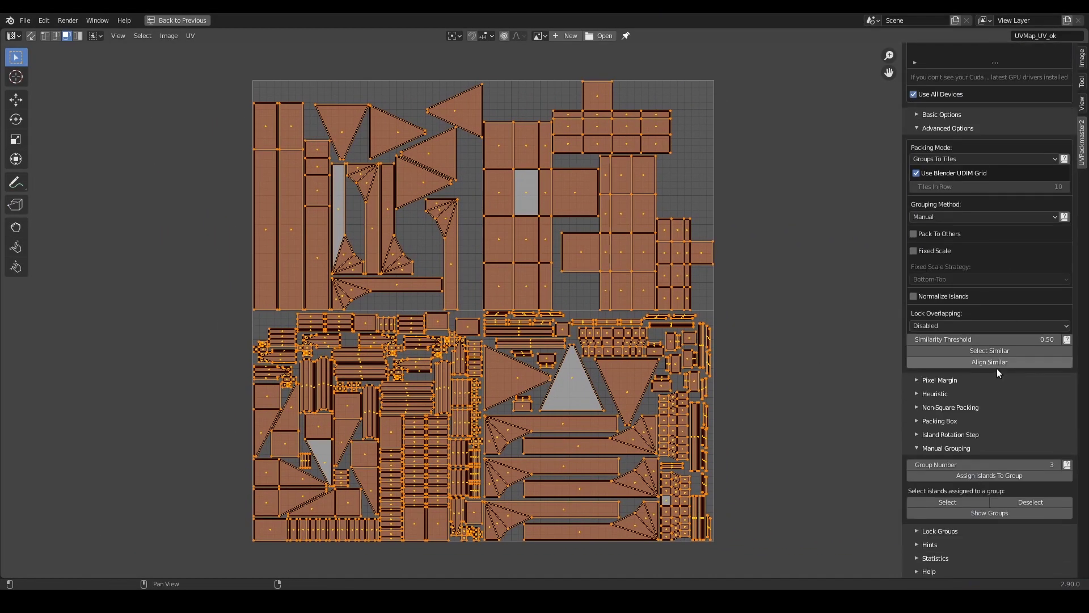
{"action": "left_click", "coordinate": [1026, 514]}
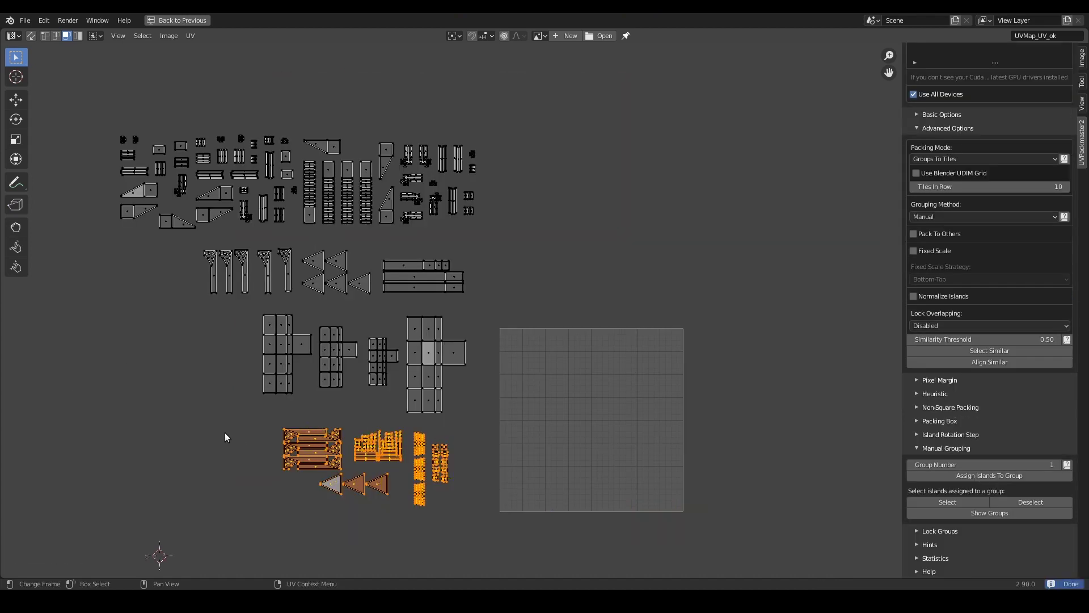
Assign the middle row of UV islands to group 2.
{"action": "key", "text": "alt+a"}
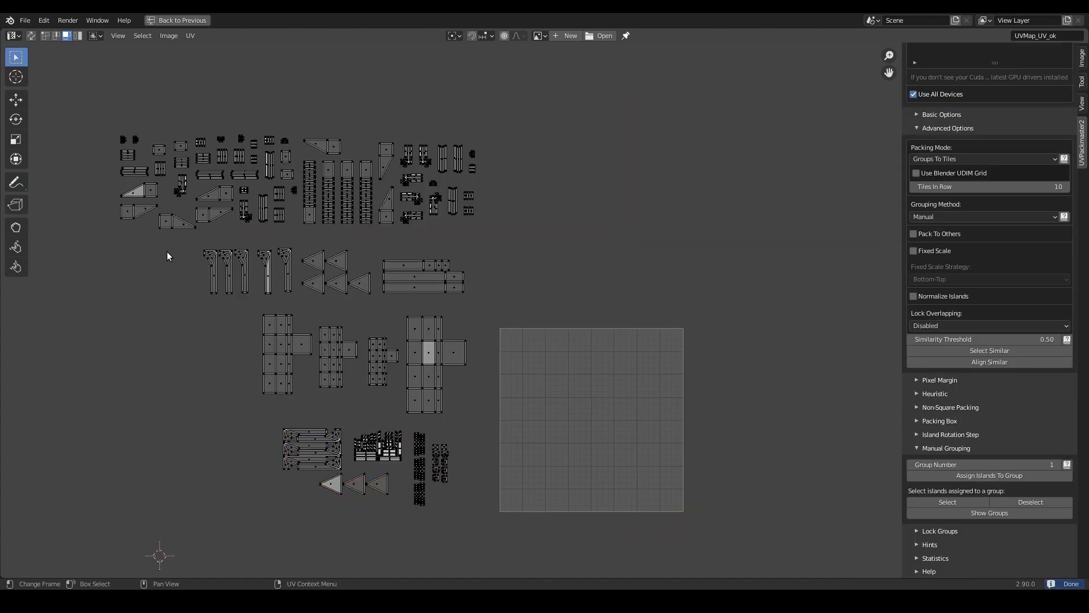
{"action": "left_click_drag", "start_coordinate": [148, 239], "coordinate": [542, 319]}
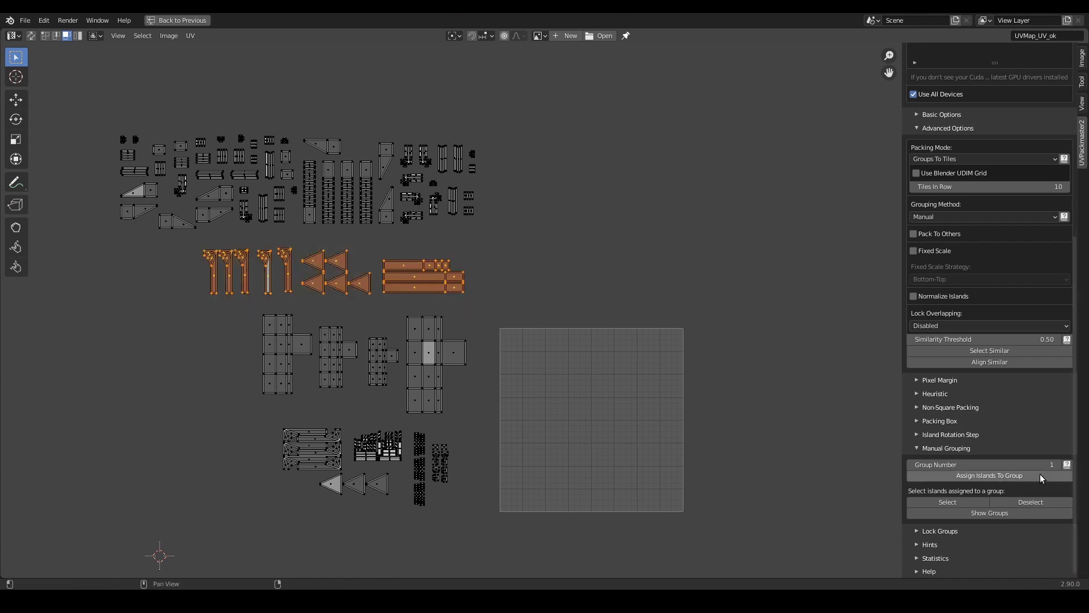
{"action": "left_click", "coordinate": [1056, 464]}
{"action": "left_click", "coordinate": [1058, 475]}
Select the four grid-shaped islands and pack them into the packing box.
{"action": "left_click_drag", "start_coordinate": [195, 305], "coordinate": [538, 420]}
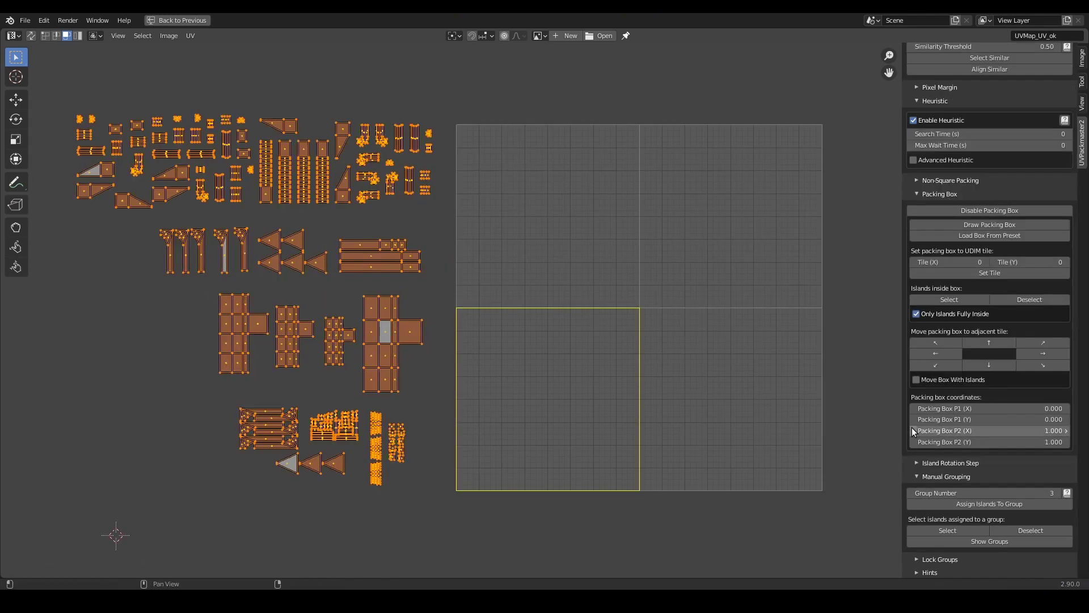
{"action": "scroll", "coordinate": [911, 427], "scroll_direction": "down", "scroll_amount": 5, "text": "ctrl"}
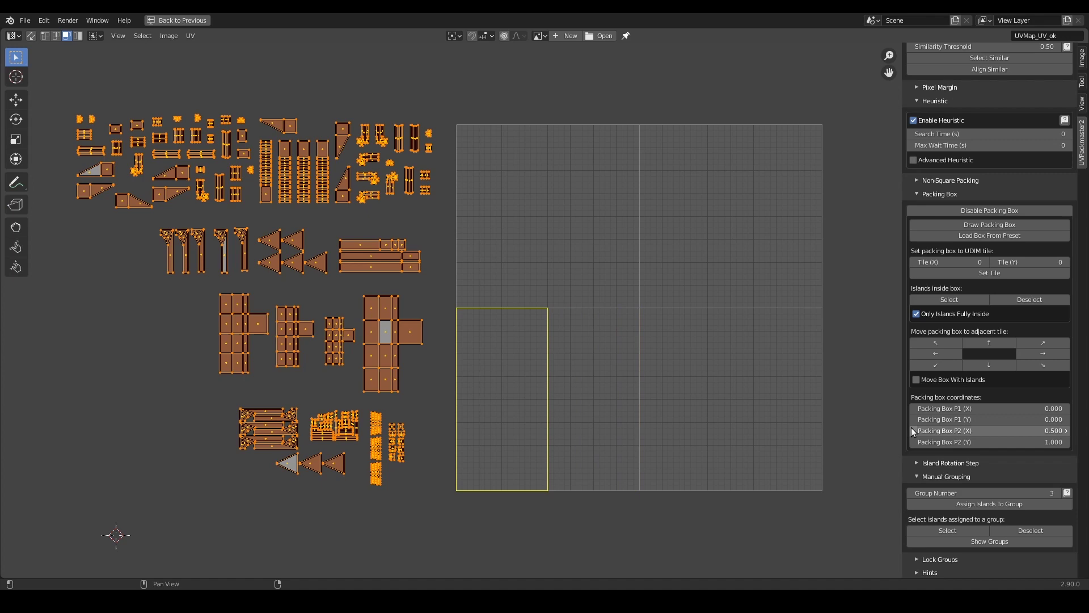
{"action": "scroll", "coordinate": [914, 443], "scroll_direction": "down", "scroll_amount": 1, "text": "ctrl"}
{"action": "scroll", "coordinate": [978, 277], "scroll_direction": "up", "scroll_amount": 15}
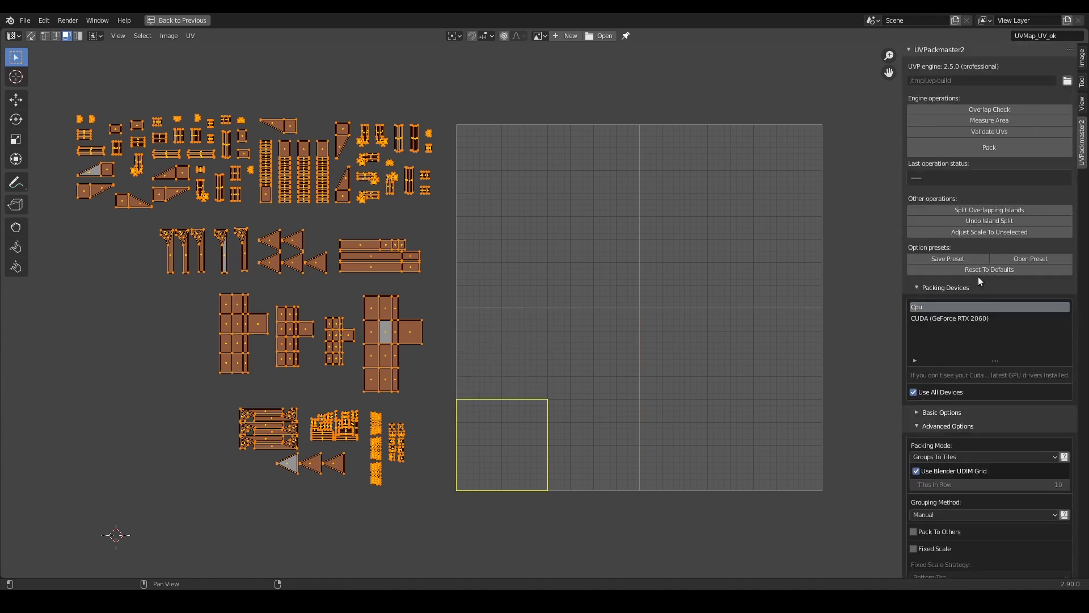
{"action": "left_click", "coordinate": [989, 147]}
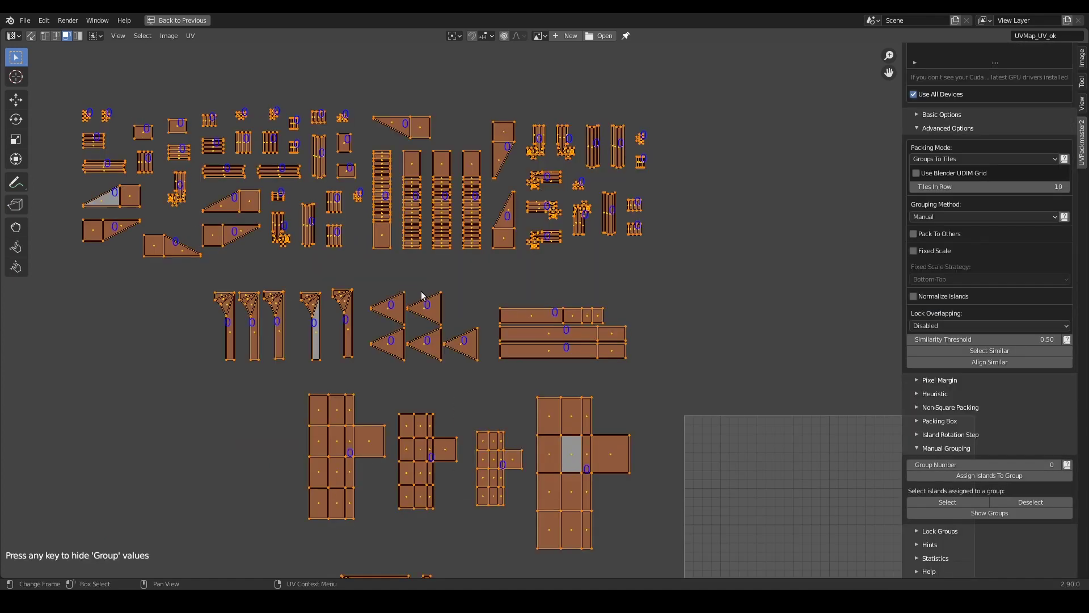
{"action": "scroll", "coordinate": [407, 248], "scroll_direction": "down", "scroll_amount": 3}
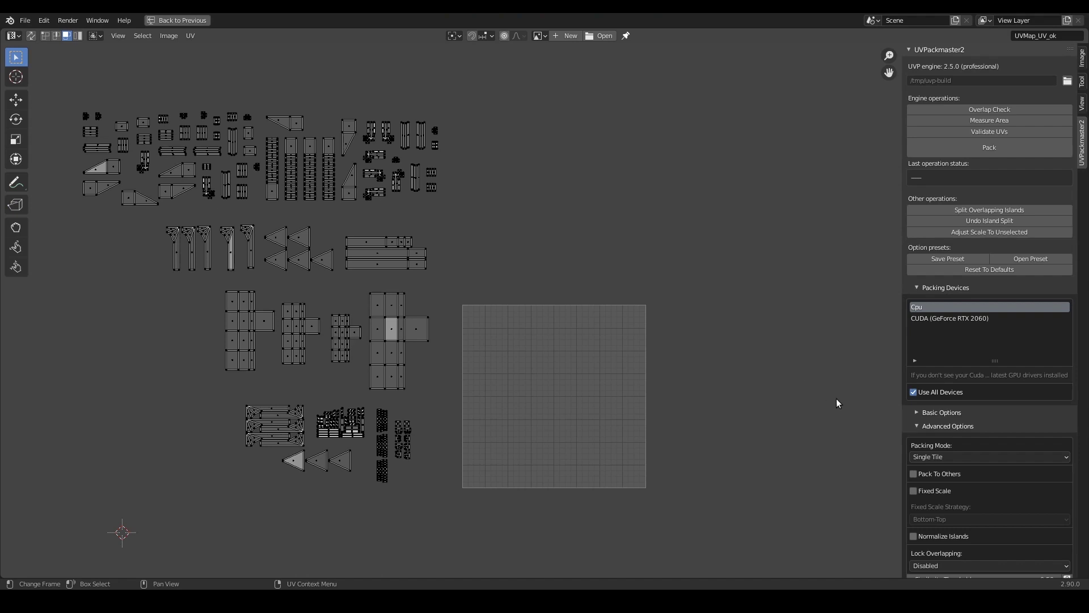
Switch UVPackmaster2's packing mode to Groups To Tiles.
{"action": "left_click", "coordinate": [1010, 457]}
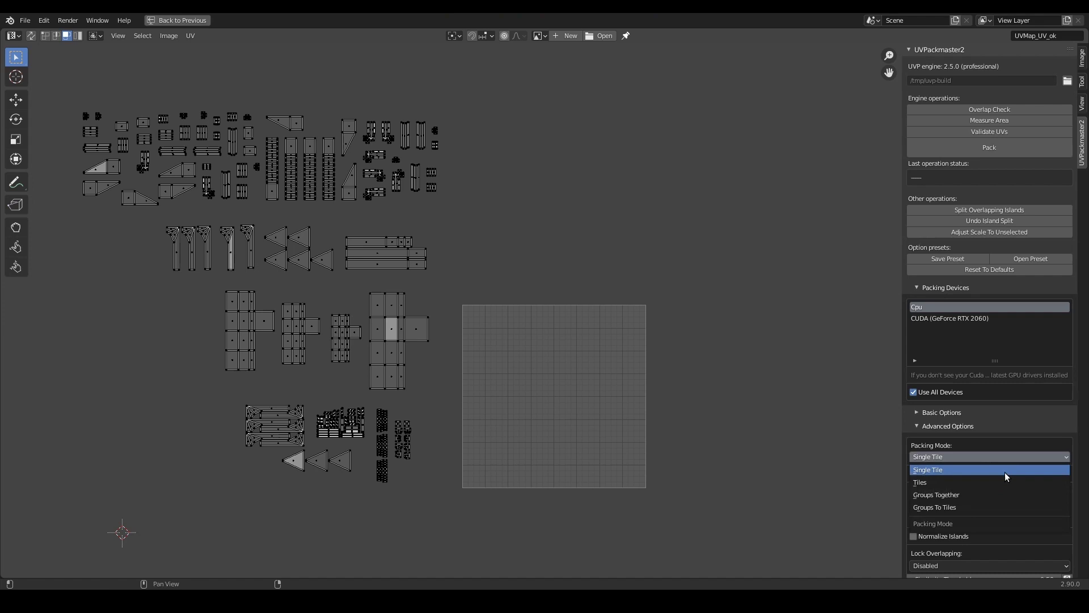
{"action": "left_click", "coordinate": [989, 507]}
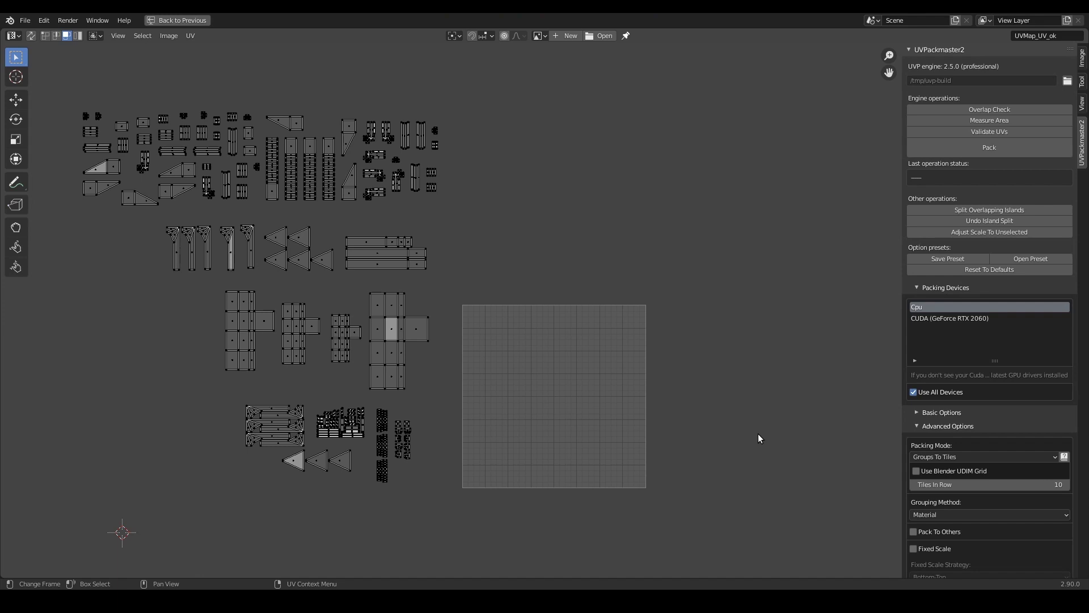
Change the Grouping Method from Material to Manual.
{"action": "scroll", "coordinate": [978, 518], "scroll_direction": "down", "scroll_amount": 2}
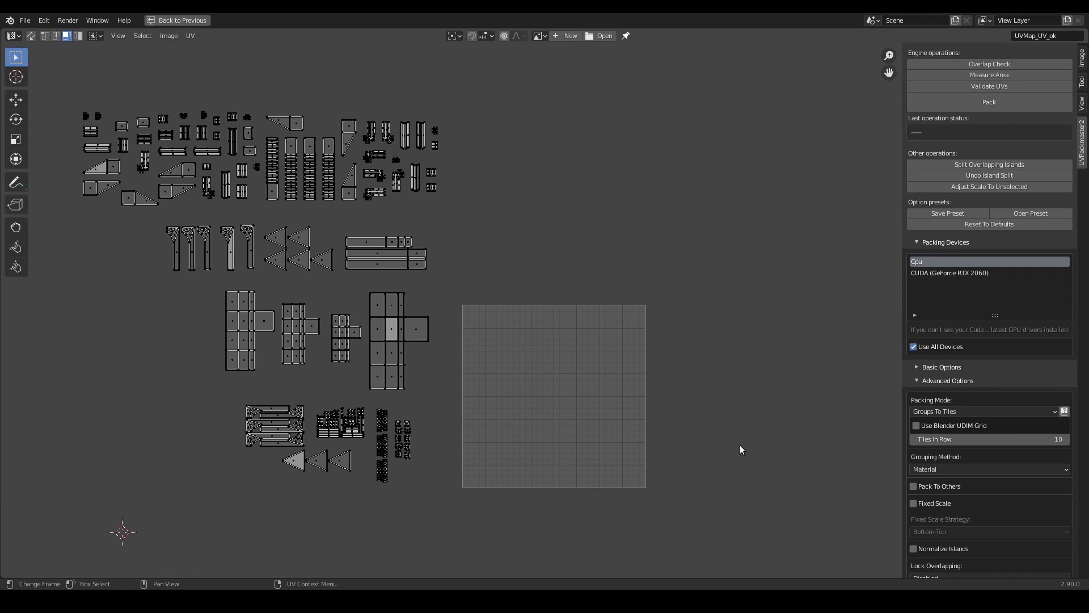
{"action": "scroll", "coordinate": [722, 424], "scroll_direction": "up", "scroll_amount": 1}
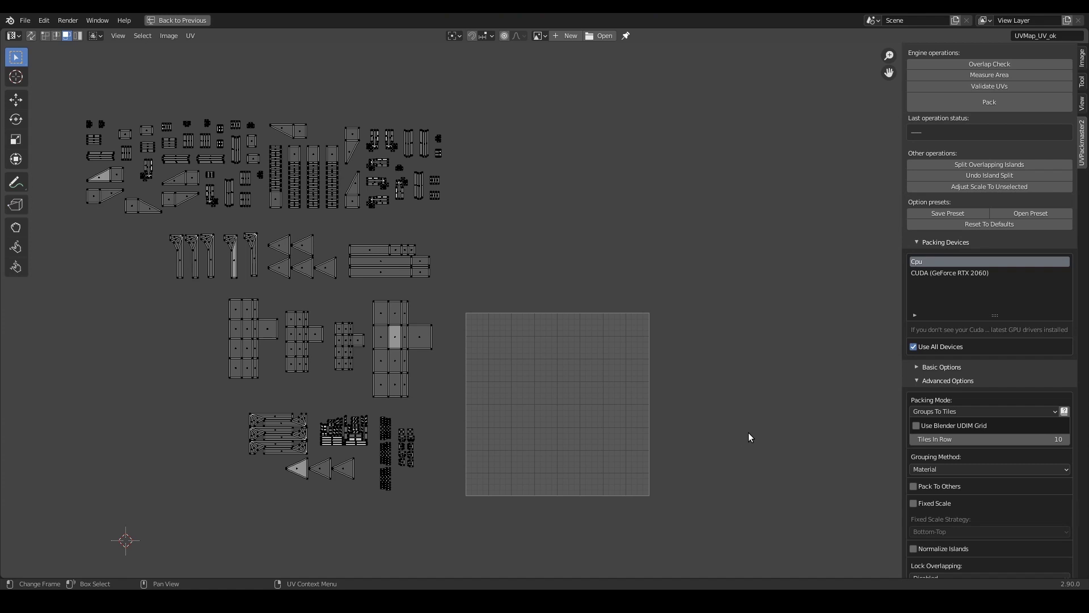
{"action": "left_click", "coordinate": [983, 470]}
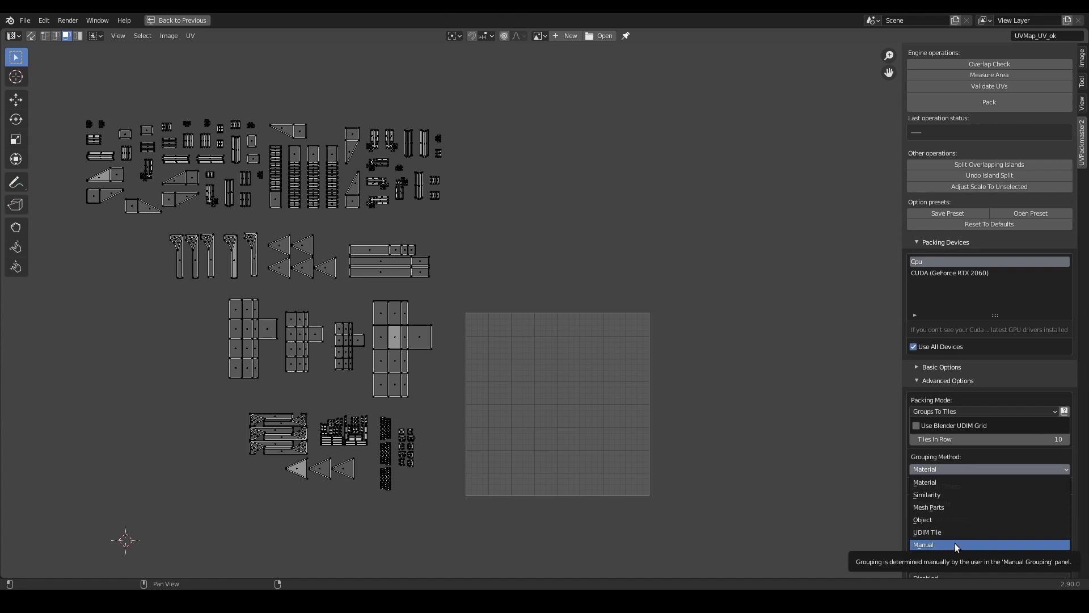
{"action": "left_click", "coordinate": [954, 544]}
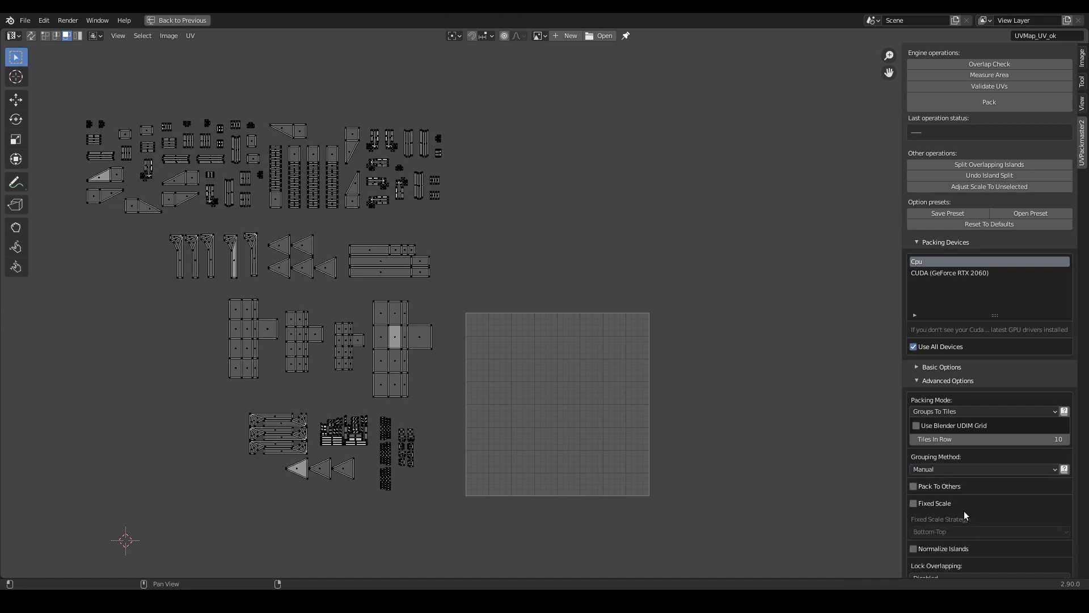
Expand Manual Grouping, select all islands and show their group numbers, all 0.
{"action": "scroll", "coordinate": [968, 499], "scroll_direction": "down", "scroll_amount": 8}
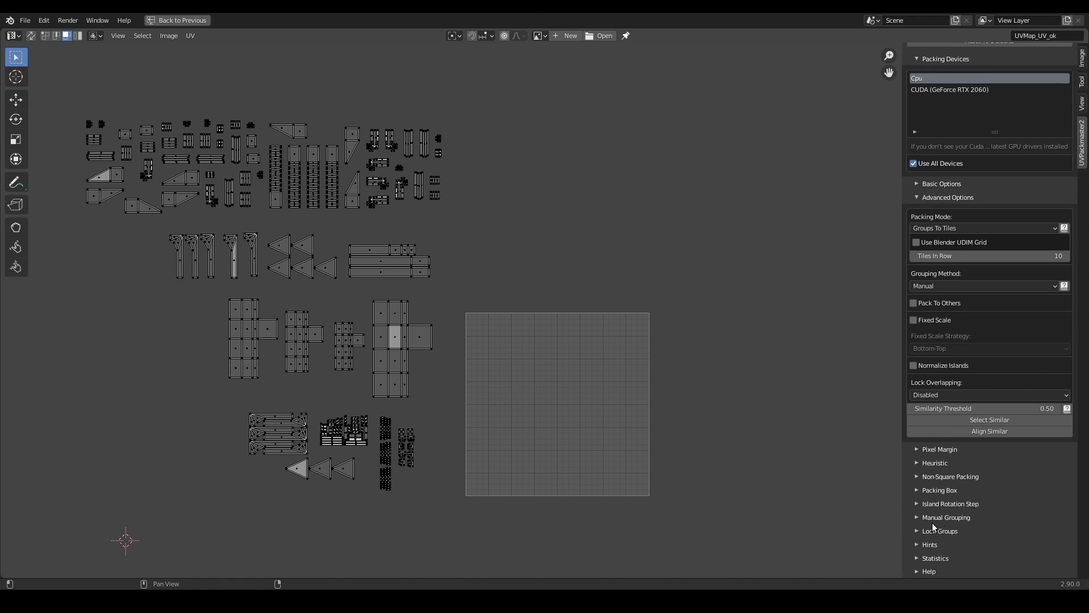
{"action": "left_click", "coordinate": [958, 518]}
{"action": "scroll", "coordinate": [958, 520], "scroll_direction": "down", "scroll_amount": 3}
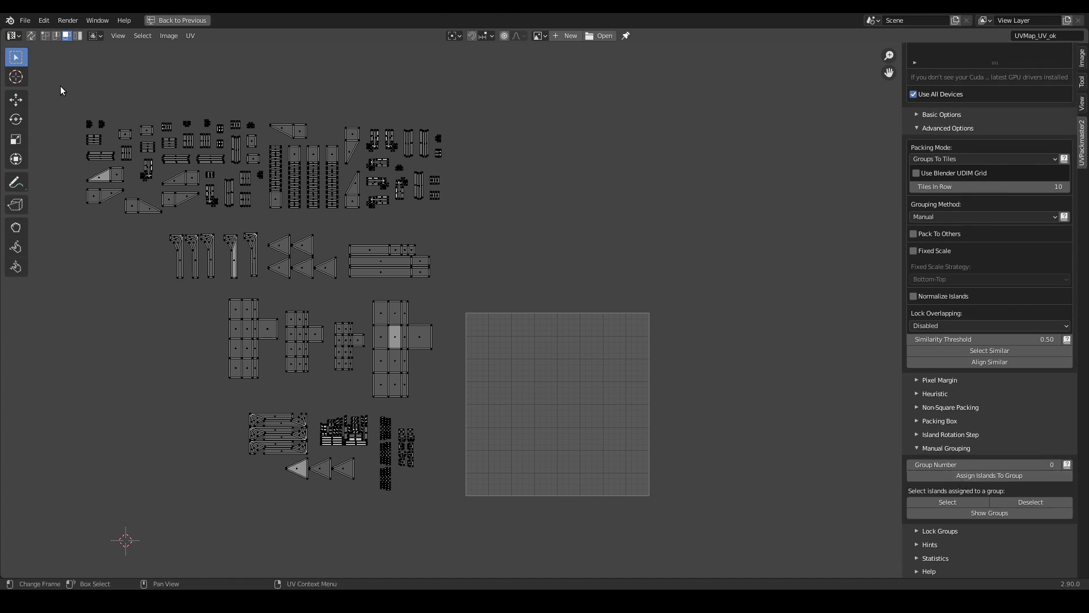
{"action": "left_click_drag", "start_coordinate": [60, 86], "coordinate": [535, 522]}
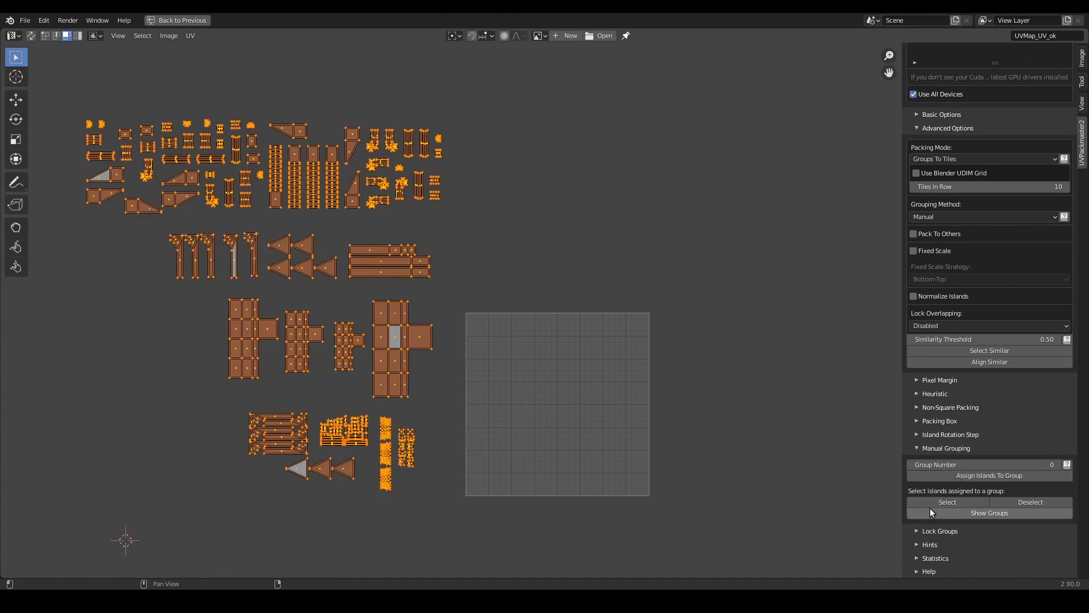
{"action": "left_click", "coordinate": [1020, 512]}
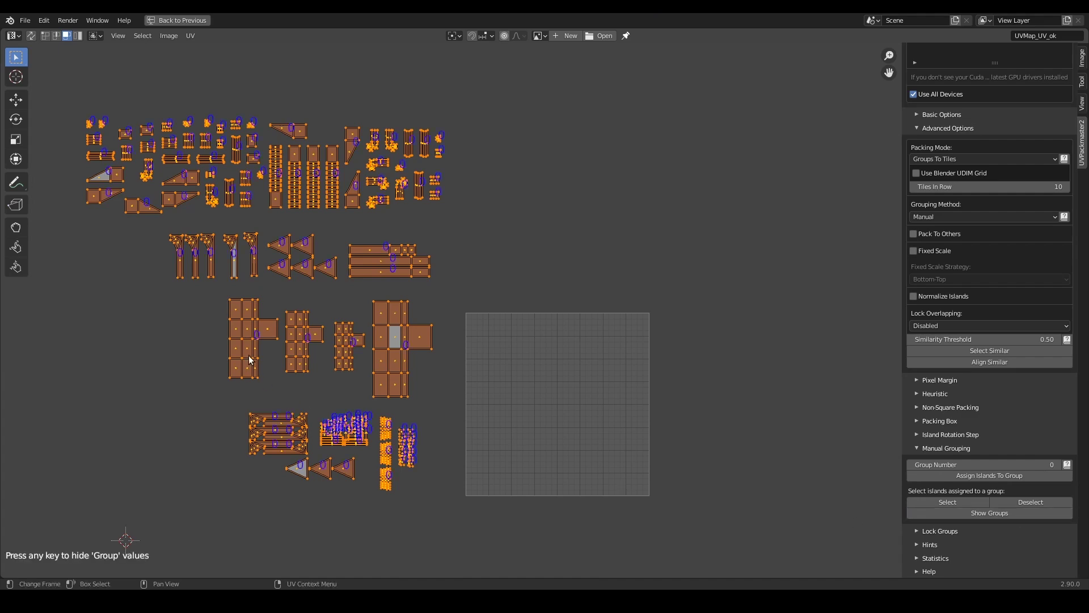
{"action": "scroll", "coordinate": [415, 361], "scroll_direction": "up", "scroll_amount": 2}
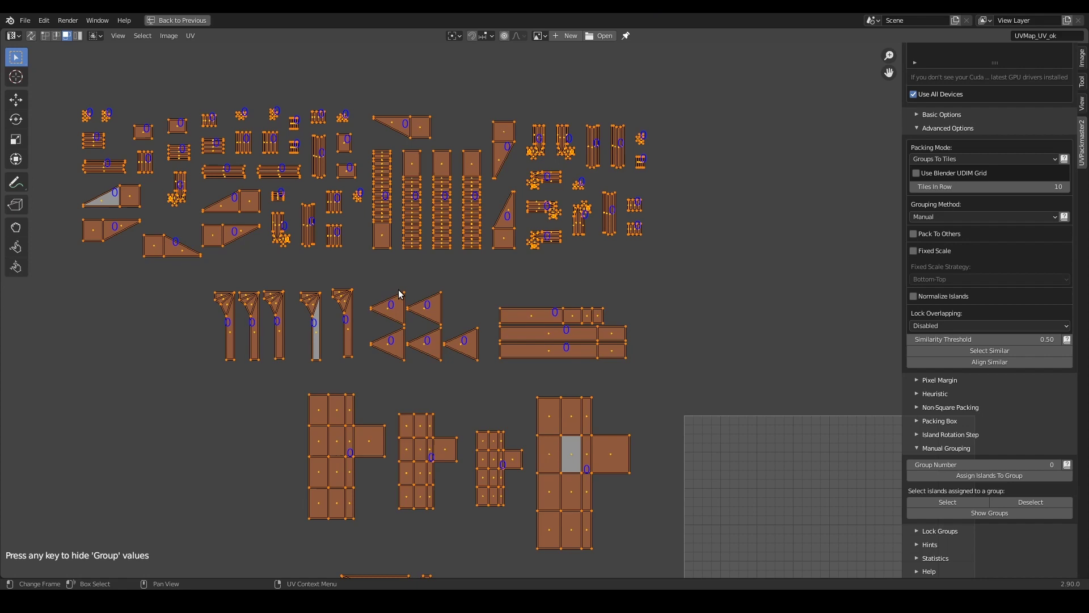
{"action": "scroll", "coordinate": [414, 252], "scroll_direction": "down", "scroll_amount": 2}
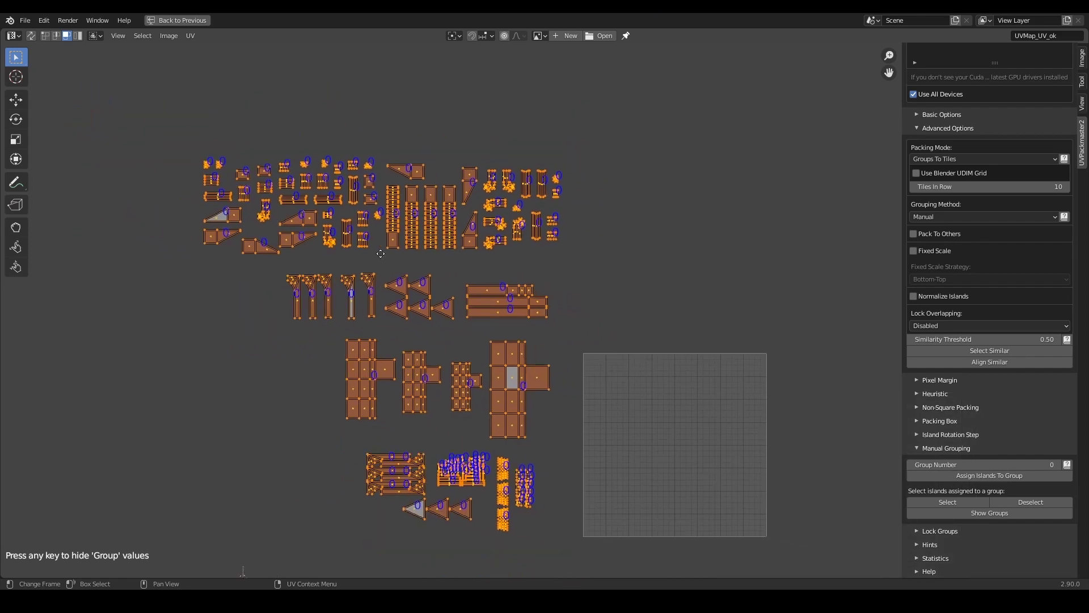
{"action": "middle_click_drag", "start_coordinate": [380, 253], "coordinate": [297, 228]}
Assign the bottom cluster of islands to group 1.
{"action": "key", "text": "Escape"}
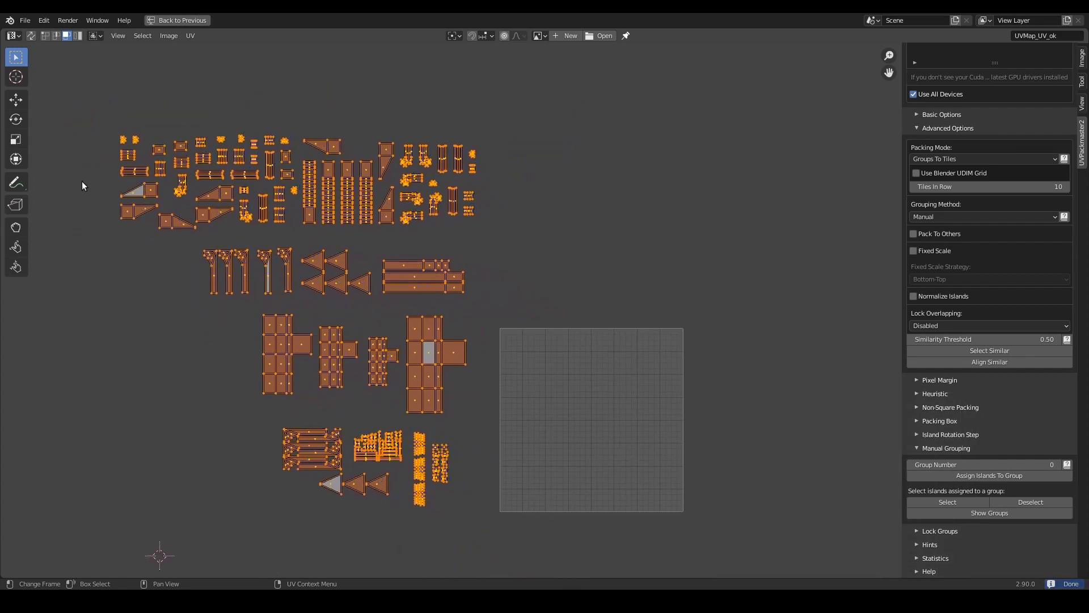
{"action": "left_click", "coordinate": [82, 181]}
{"action": "left_click_drag", "start_coordinate": [65, 107], "coordinate": [556, 237]}
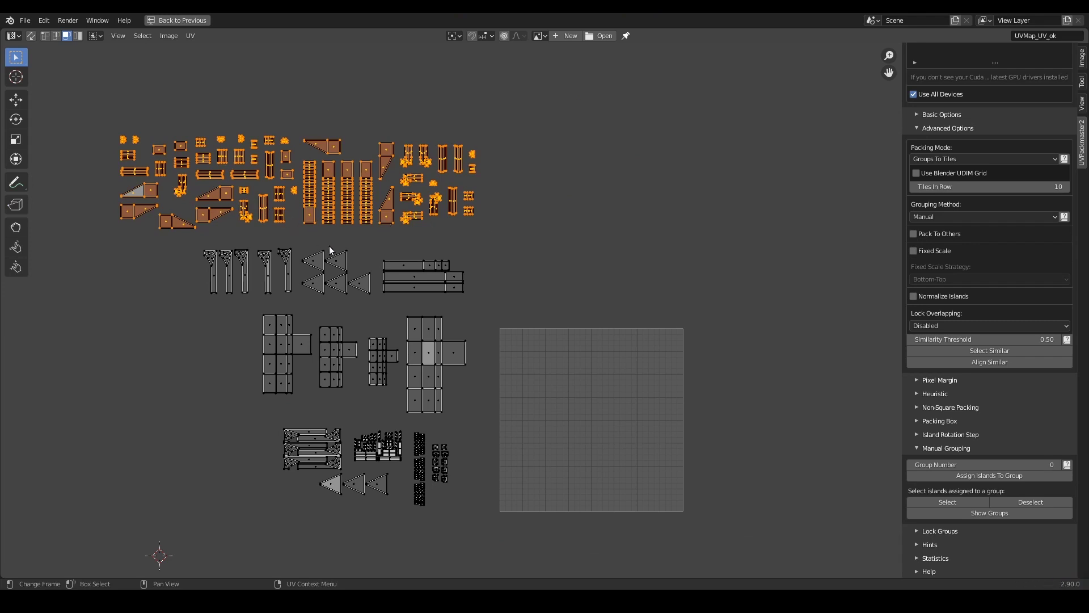
{"action": "left_click", "coordinate": [137, 439]}
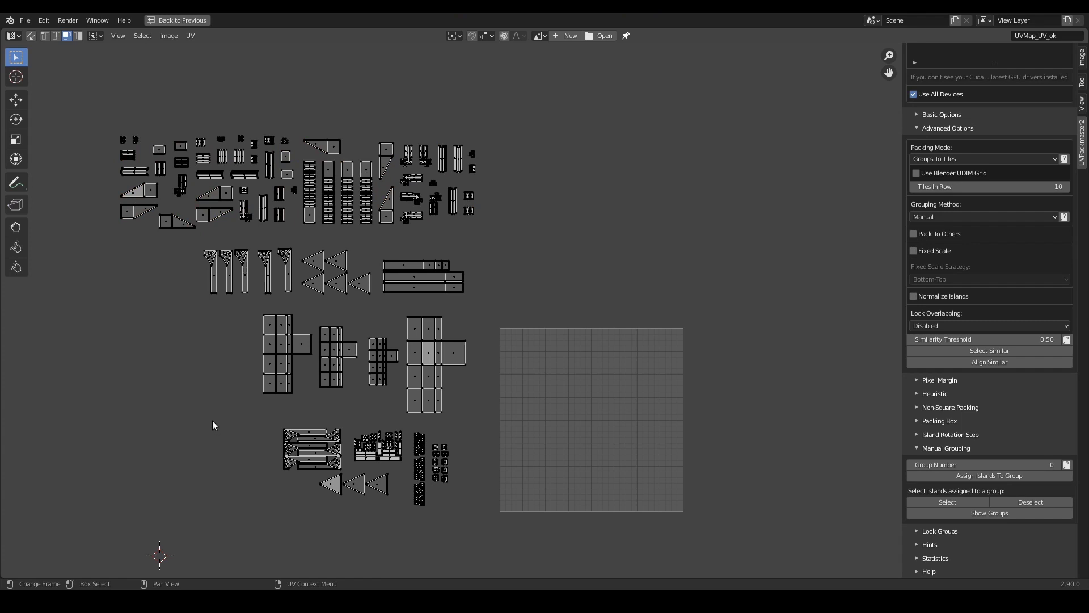
{"action": "left_click_drag", "start_coordinate": [213, 425], "coordinate": [482, 542]}
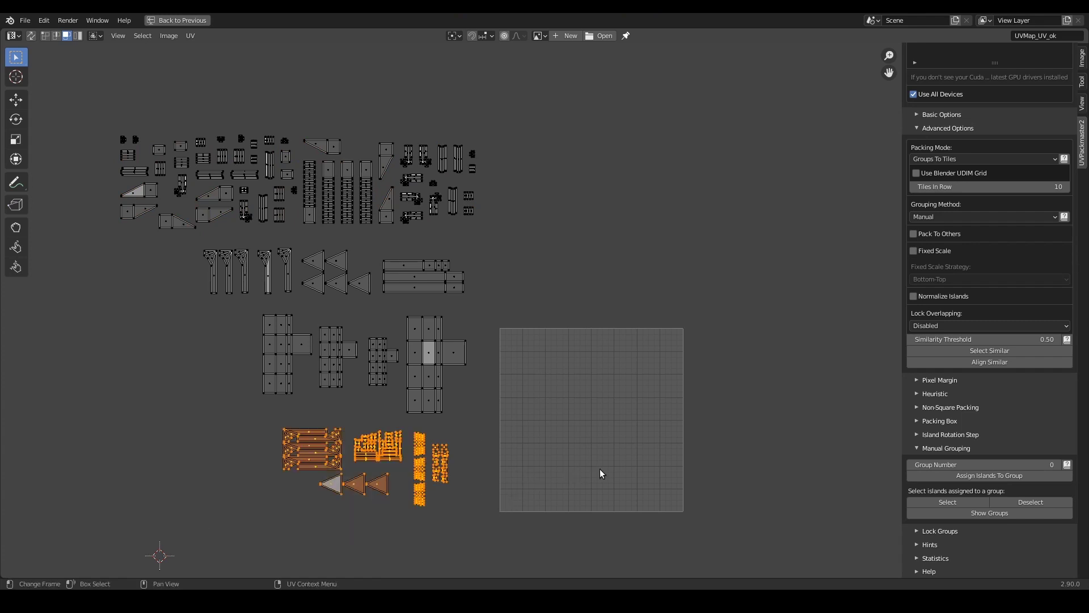
{"action": "left_click", "coordinate": [1058, 465]}
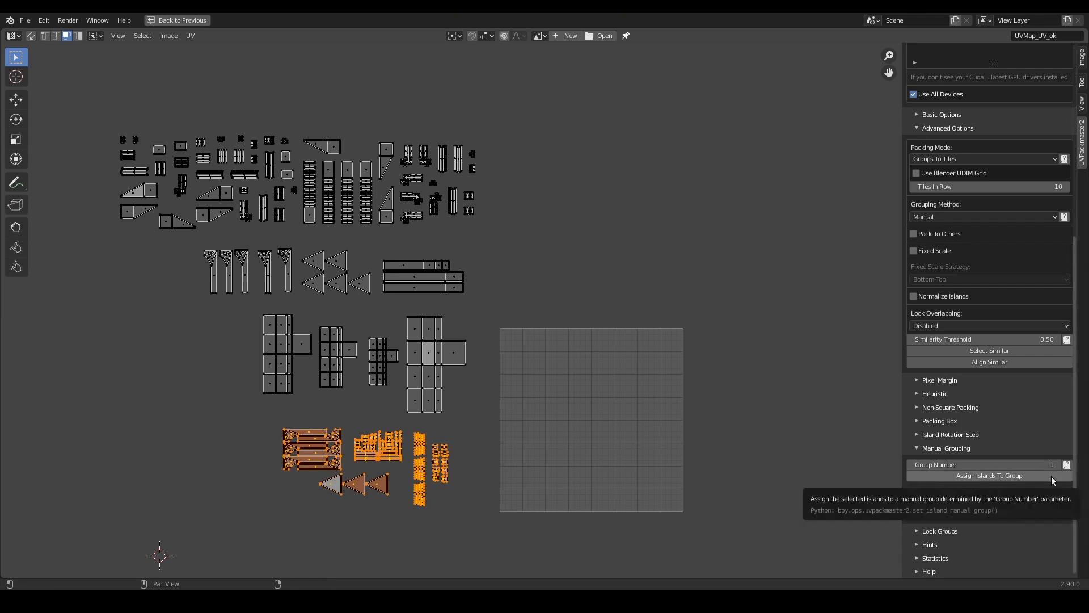
{"action": "left_click", "coordinate": [1033, 477]}
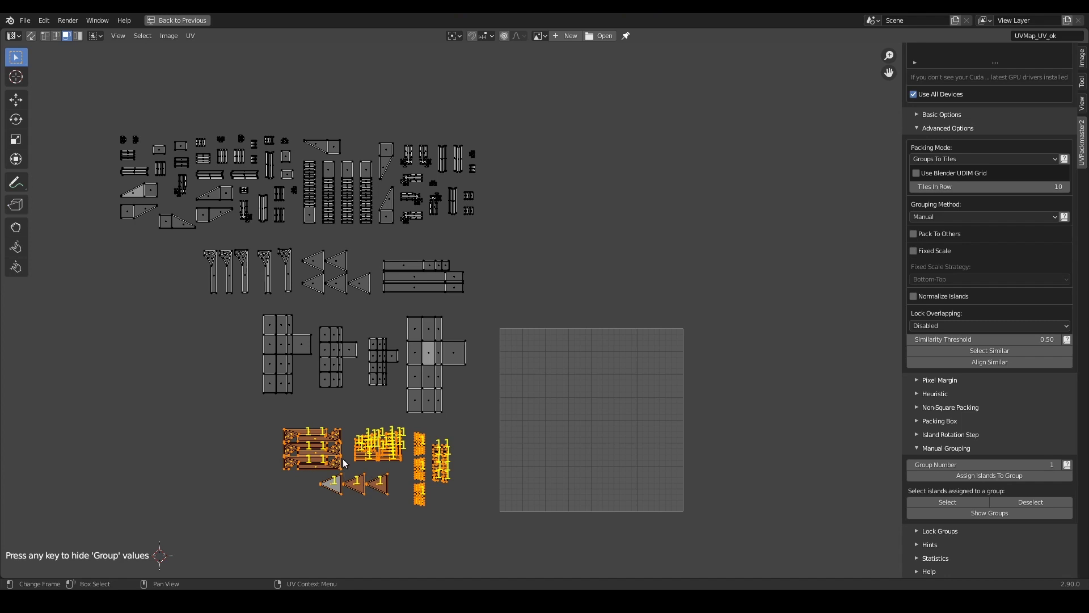
Assign the middle row of islands to group 2.
{"action": "left_click", "coordinate": [225, 432]}
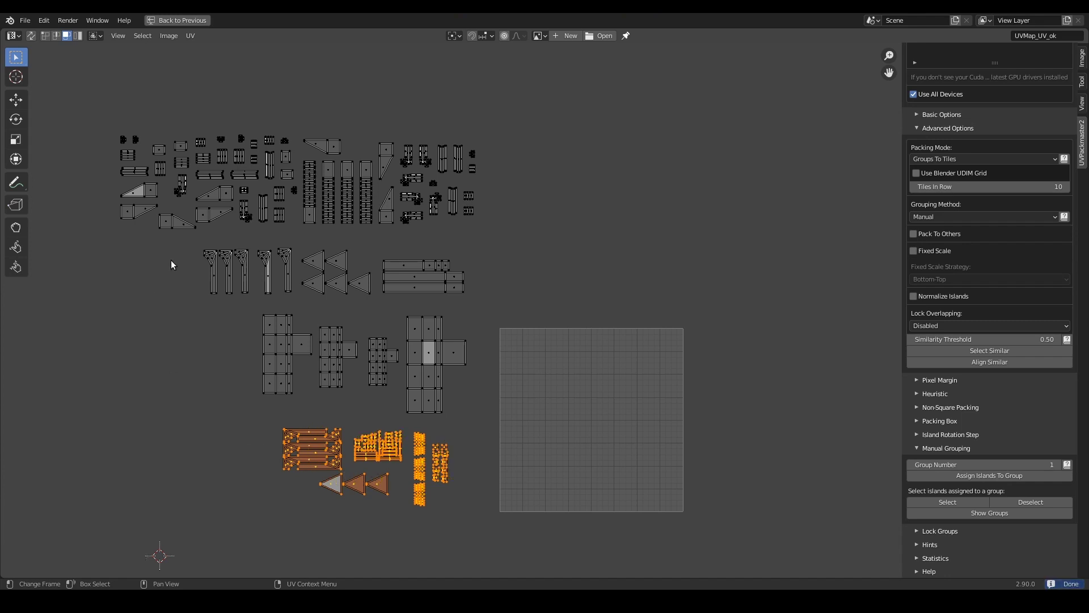
{"action": "left_click", "coordinate": [161, 247]}
{"action": "left_click_drag", "start_coordinate": [148, 239], "coordinate": [536, 309]}
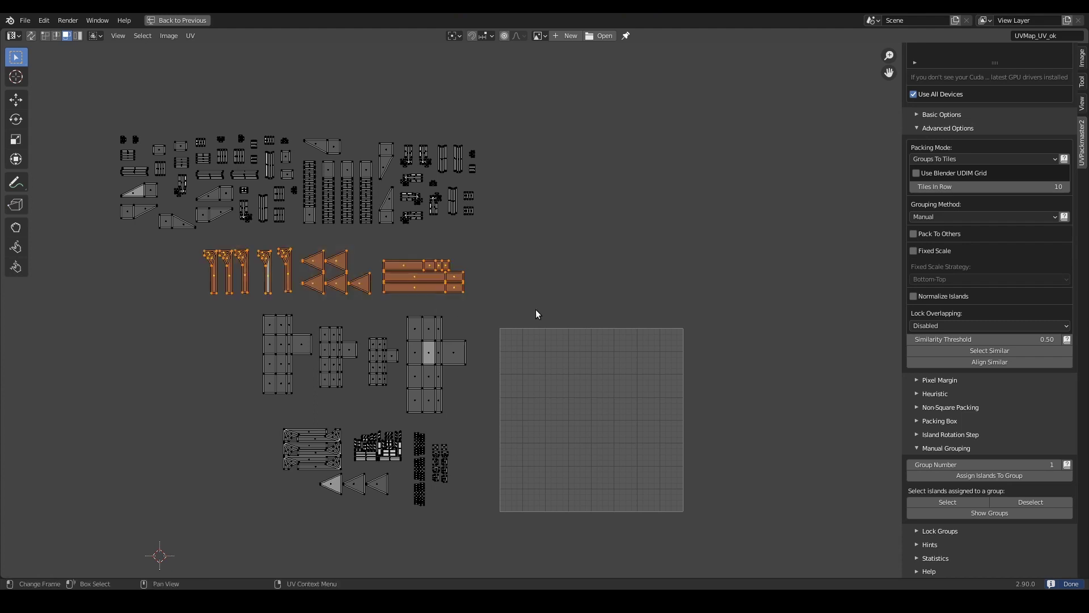
{"action": "left_click", "coordinate": [1063, 464]}
{"action": "left_click", "coordinate": [1051, 476]}
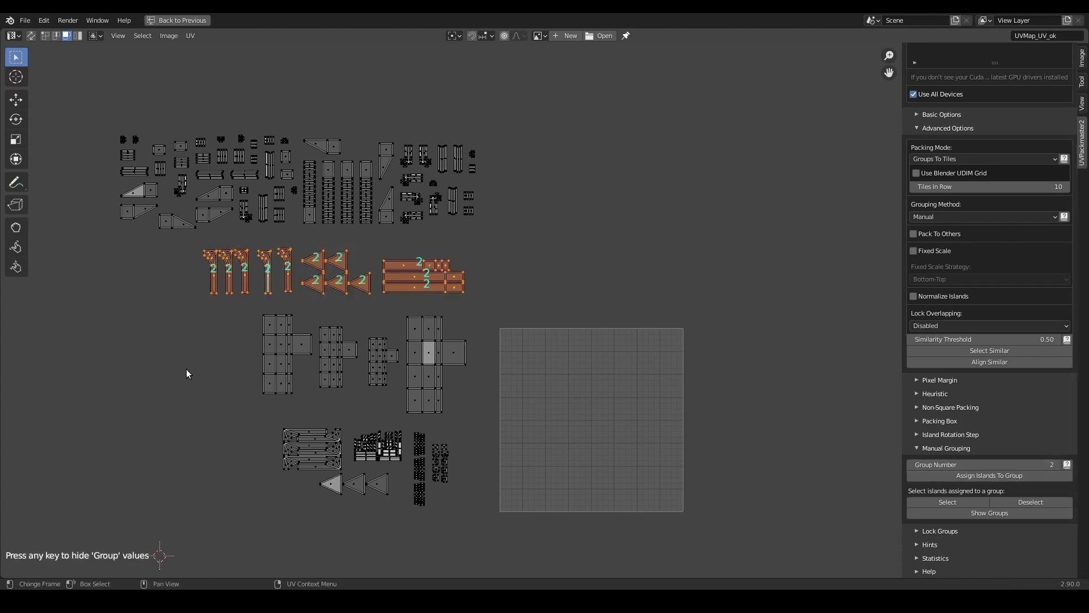
{"action": "left_click", "coordinate": [192, 316]}
Assign the third row of grid-shaped islands to group 3.
{"action": "left_click_drag", "start_coordinate": [196, 305], "coordinate": [537, 427]}
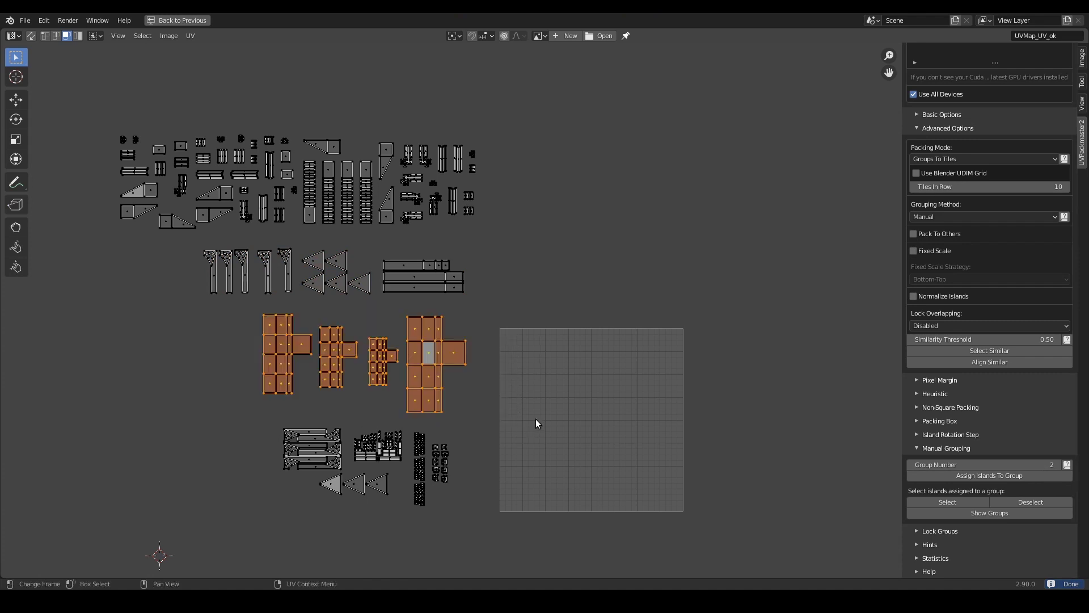
{"action": "left_click", "coordinate": [1059, 466]}
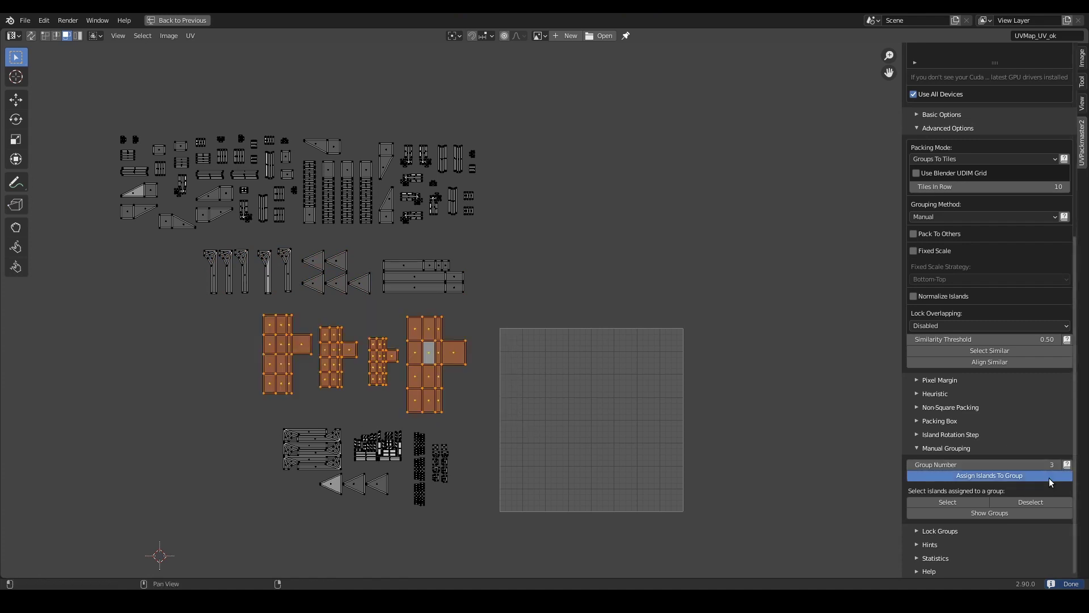
{"action": "left_click", "coordinate": [1051, 476]}
{"action": "left_click", "coordinate": [181, 355]}
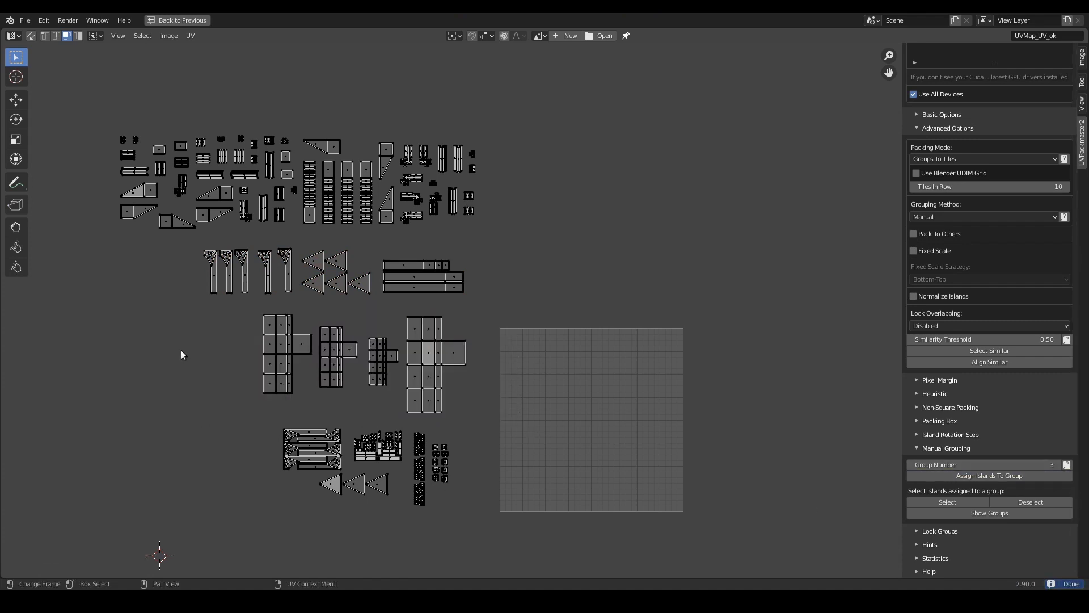
Select all islands and display group labels: 0 top, then 2, 3, and 1 at bottom.
{"action": "left_click_drag", "start_coordinate": [85, 104], "coordinate": [579, 531]}
{"action": "middle_click_drag", "start_coordinate": [489, 362], "coordinate": [478, 353]}
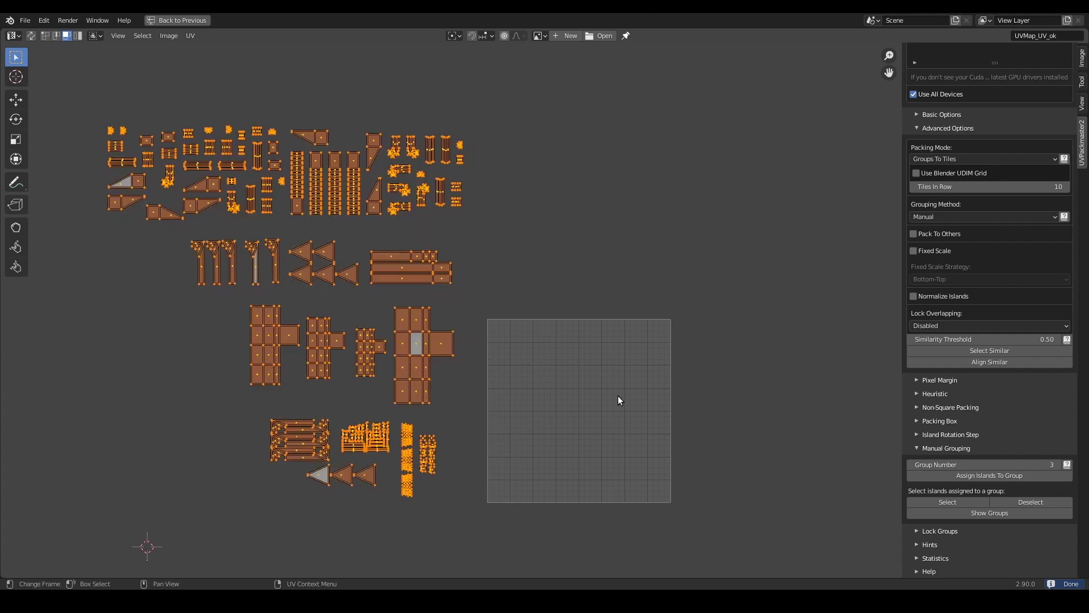
{"action": "left_click", "coordinate": [1030, 512]}
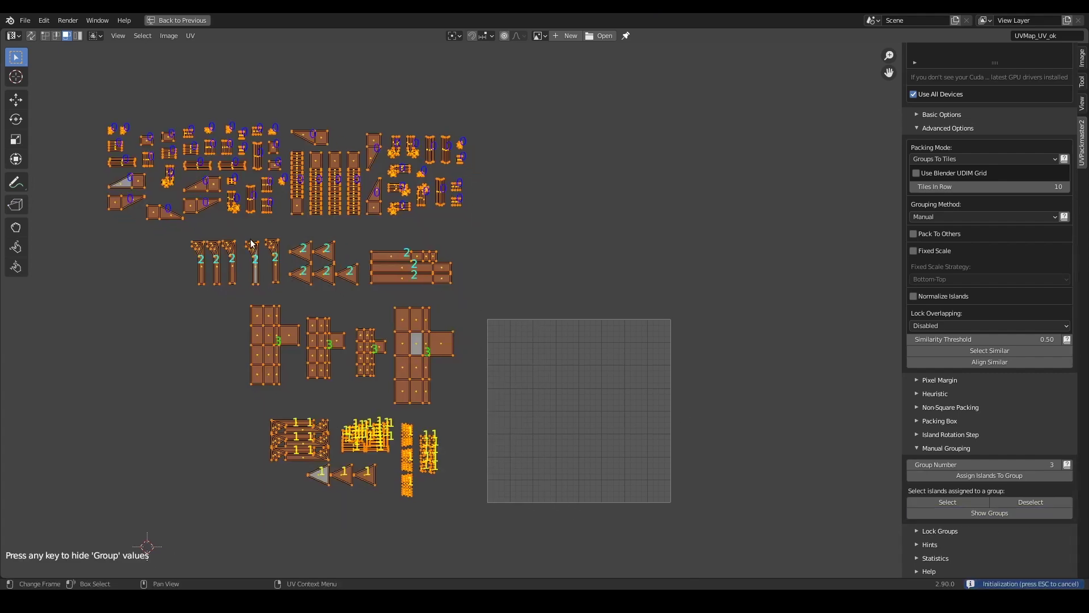
{"action": "scroll", "coordinate": [291, 258], "scroll_direction": "up", "scroll_amount": 1}
{"action": "middle_click_drag", "start_coordinate": [291, 258], "coordinate": [368, 248]}
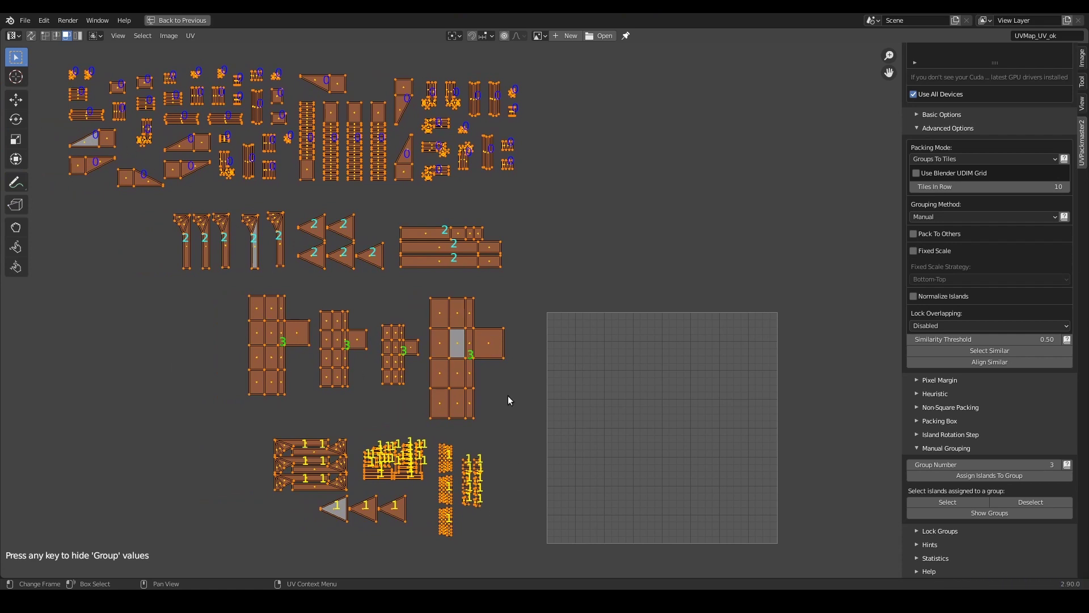
{"action": "middle_click_drag", "start_coordinate": [539, 276], "coordinate": [533, 276]}
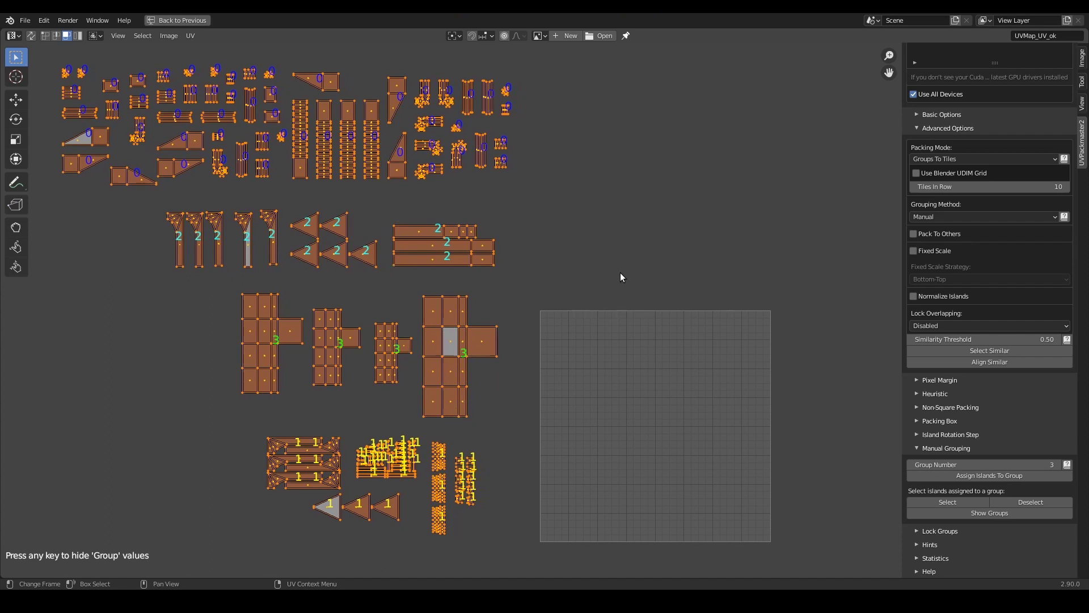
{"action": "scroll", "coordinate": [621, 272], "scroll_direction": "down", "scroll_amount": 1}
{"action": "middle_click_drag", "start_coordinate": [620, 273], "coordinate": [533, 265]}
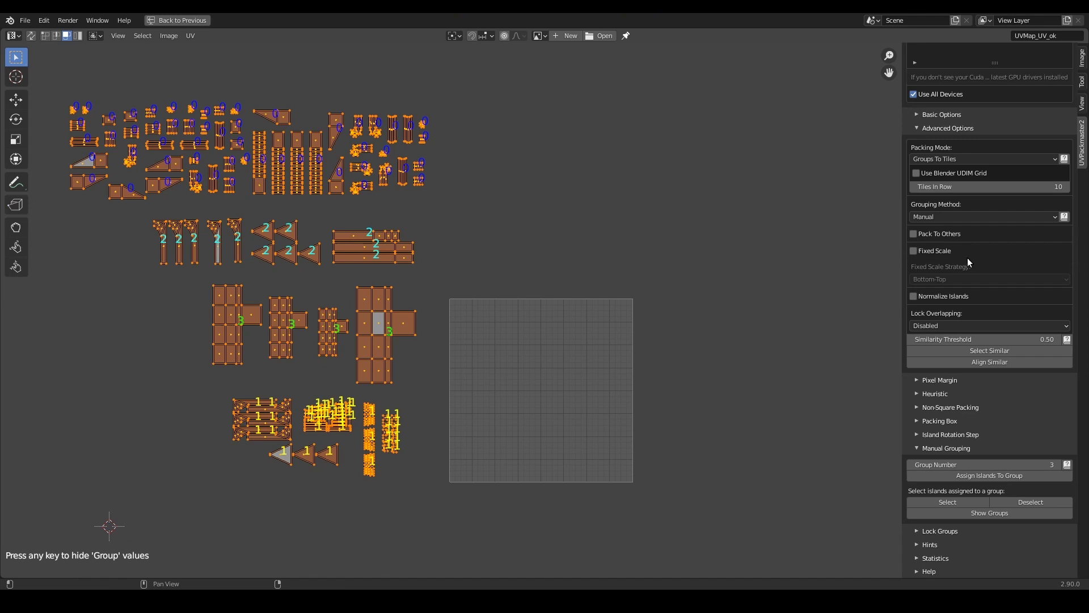
Enable Use Blender UDIM Grid and set the UDIM grid shape to 2 by 2.
{"action": "scroll", "coordinate": [924, 252], "scroll_direction": "up", "scroll_amount": 3}
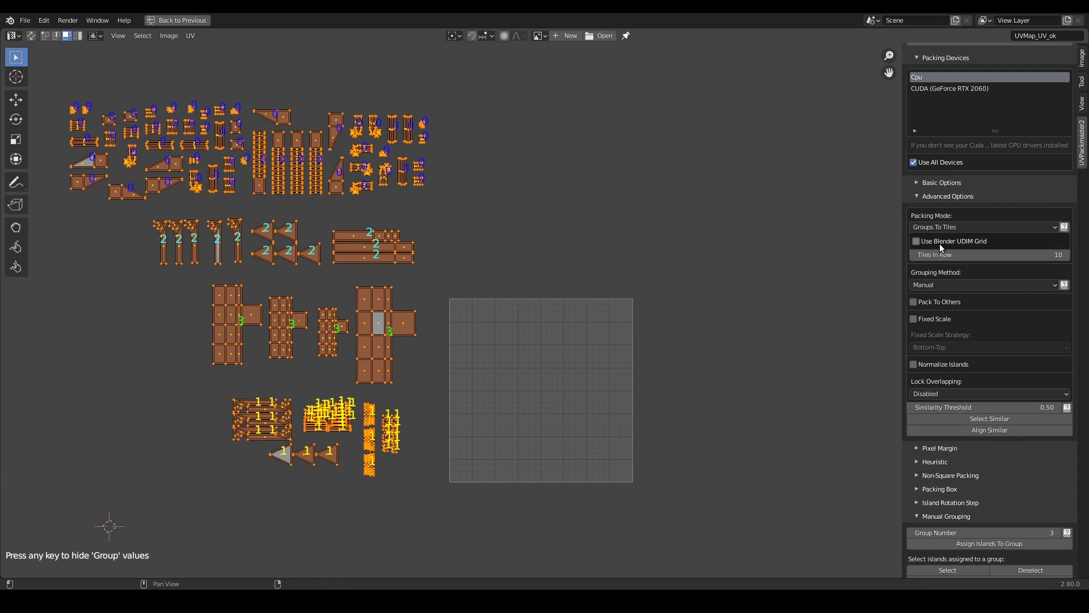
{"action": "left_click", "coordinate": [974, 245]}
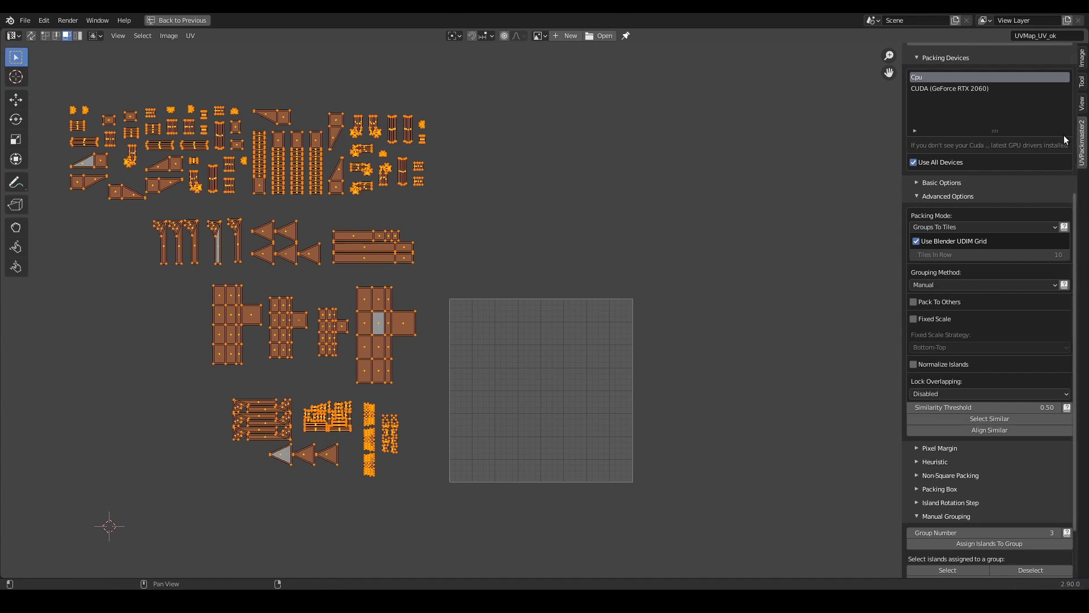
{"action": "left_click", "coordinate": [1083, 108]}
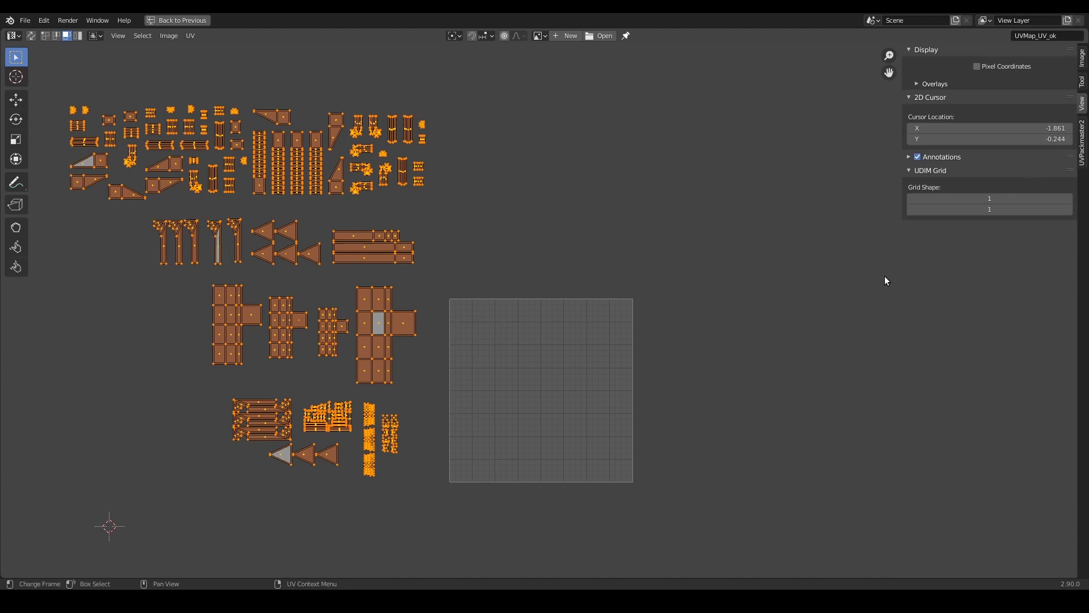
{"action": "left_click", "coordinate": [1070, 210]}
{"action": "left_click", "coordinate": [1070, 199]}
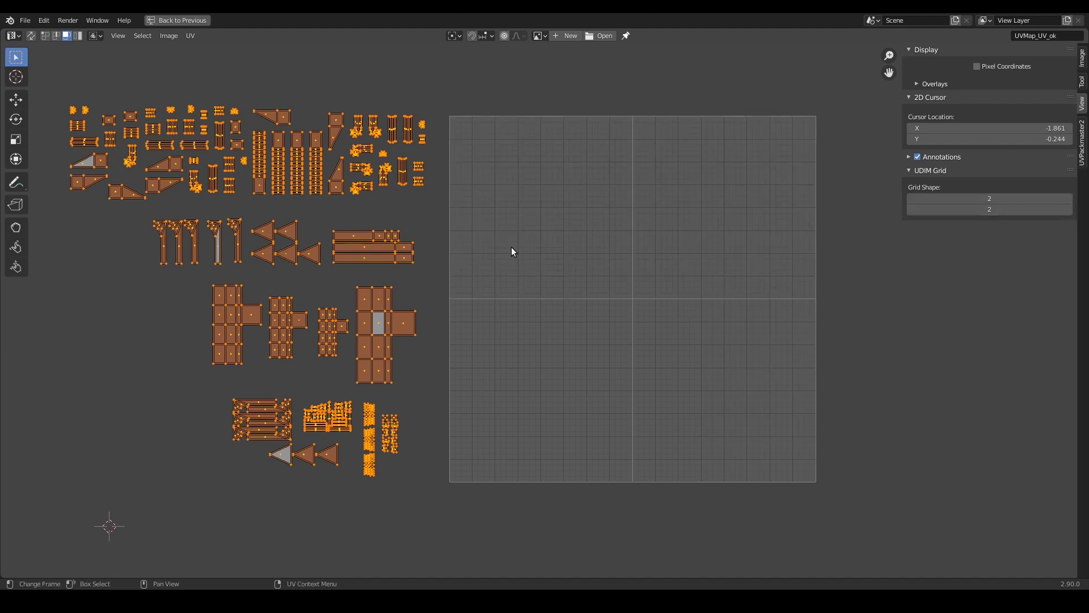
{"action": "left_click", "coordinate": [1082, 143]}
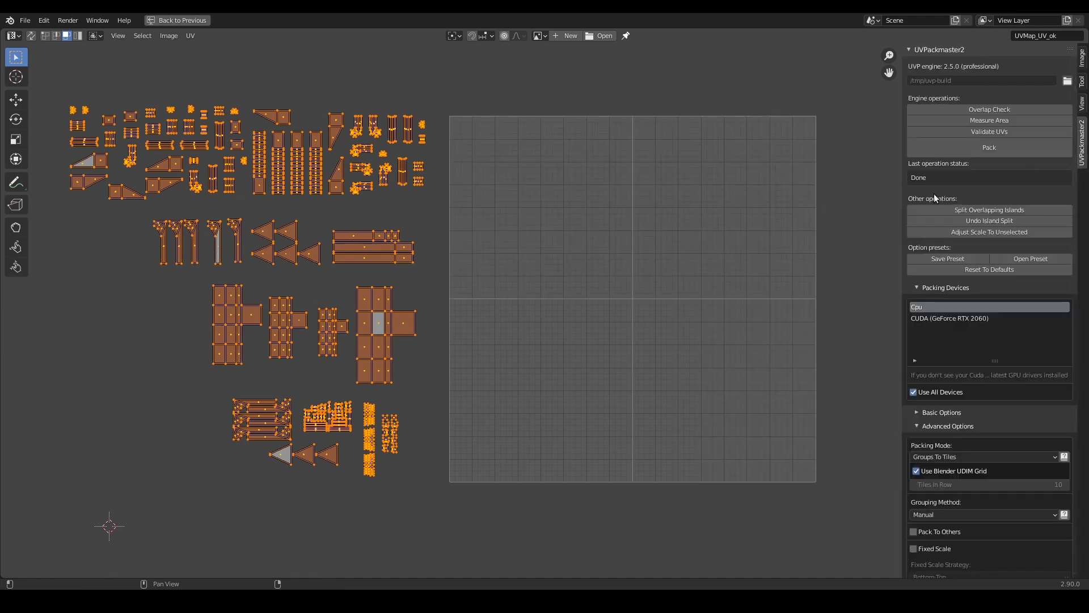
{"action": "scroll", "coordinate": [396, 265], "scroll_direction": "down", "scroll_amount": 1}
Pack the four groups into the 2x2 UDIM tiles, reaching area 2.623.
{"action": "scroll", "coordinate": [396, 264], "scroll_direction": "up", "scroll_amount": 1}
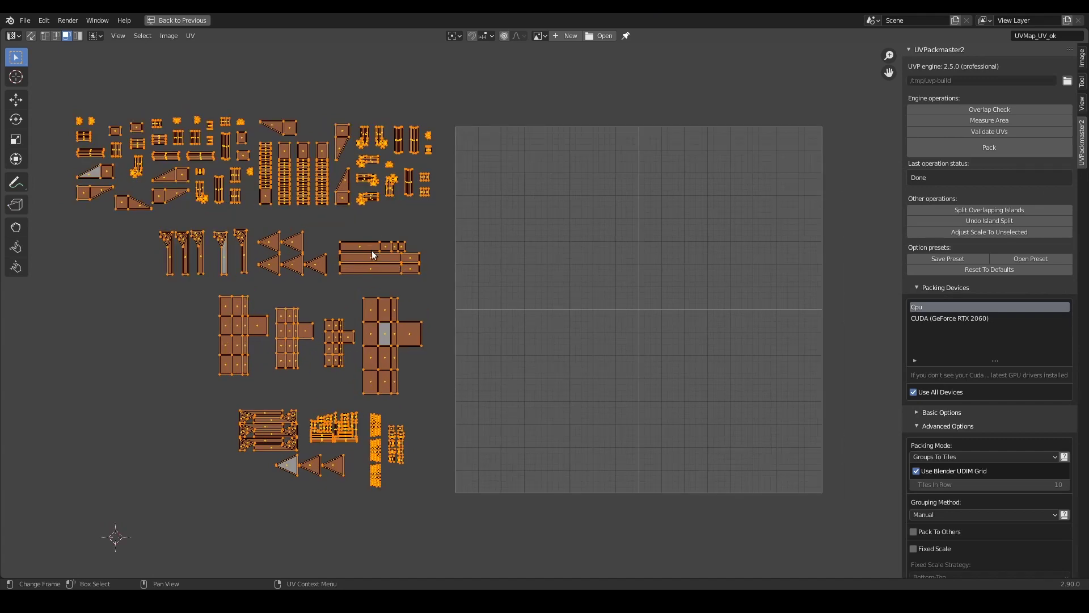
{"action": "left_click", "coordinate": [1016, 150]}
{"action": "scroll", "coordinate": [706, 187], "scroll_direction": "up", "scroll_amount": 1}
{"action": "middle_click_drag", "start_coordinate": [671, 194], "coordinate": [484, 194]}
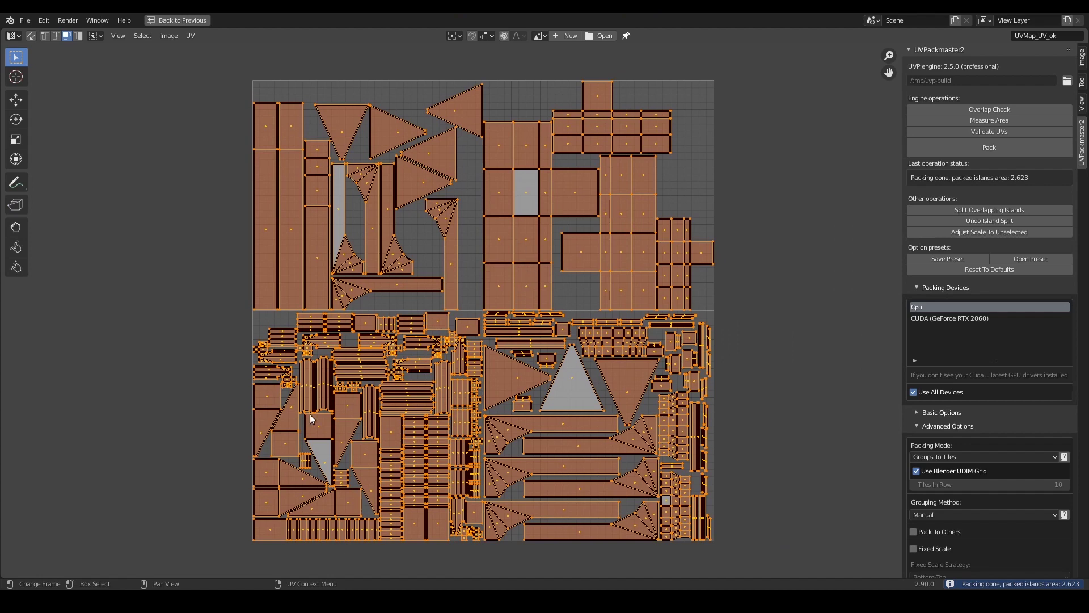
Show group numbers: 2 top-left, 3 top-right, 0 bottom-left, 1 bottom-right.
{"action": "scroll", "coordinate": [1017, 318], "scroll_direction": "down", "scroll_amount": 10}
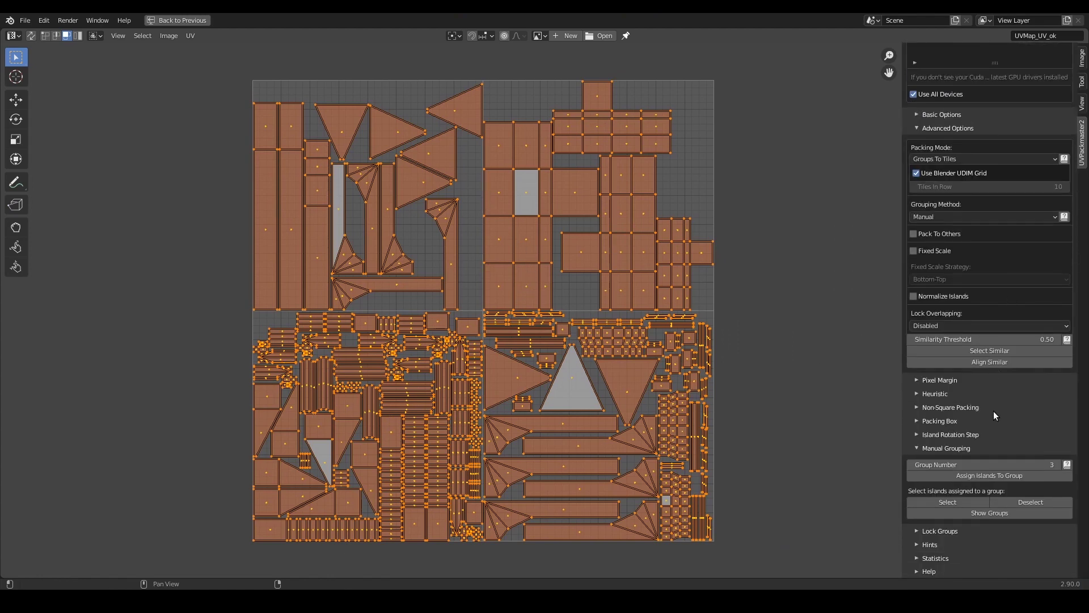
{"action": "left_click", "coordinate": [1017, 514]}
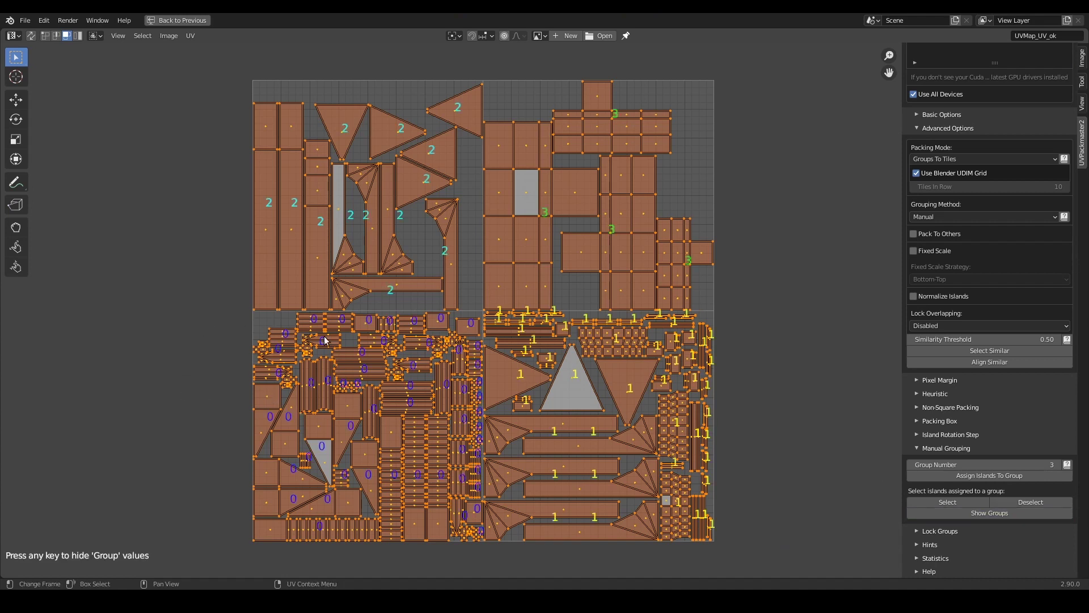
{"action": "middle_click_drag", "start_coordinate": [166, 349], "coordinate": [152, 343]}
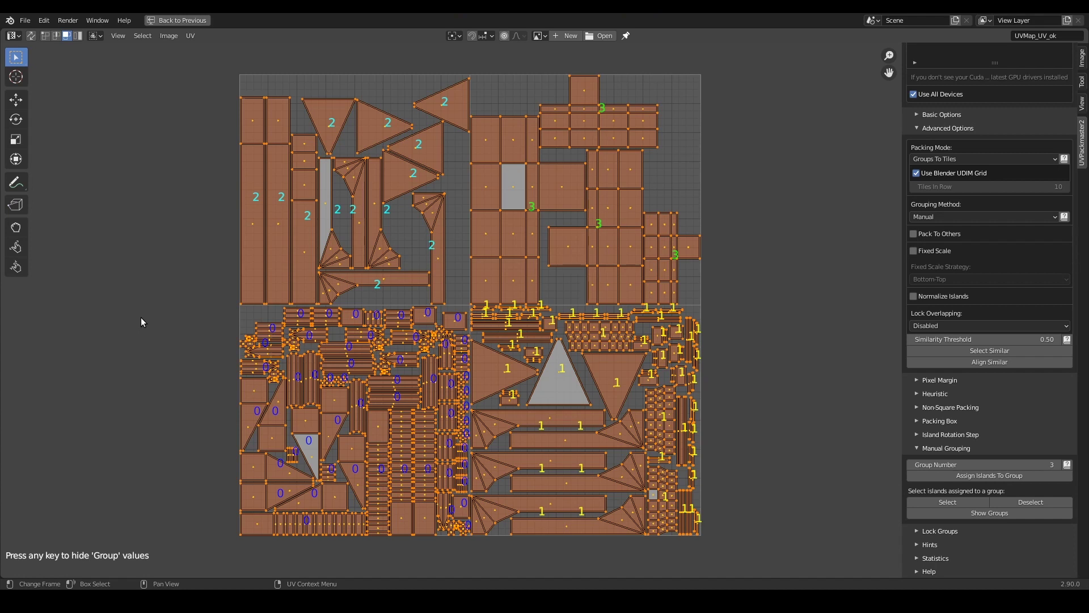
Hide the group labels and turn on Enable Heuristic in the Heuristic subpanel.
{"action": "key", "text": "Escape"}
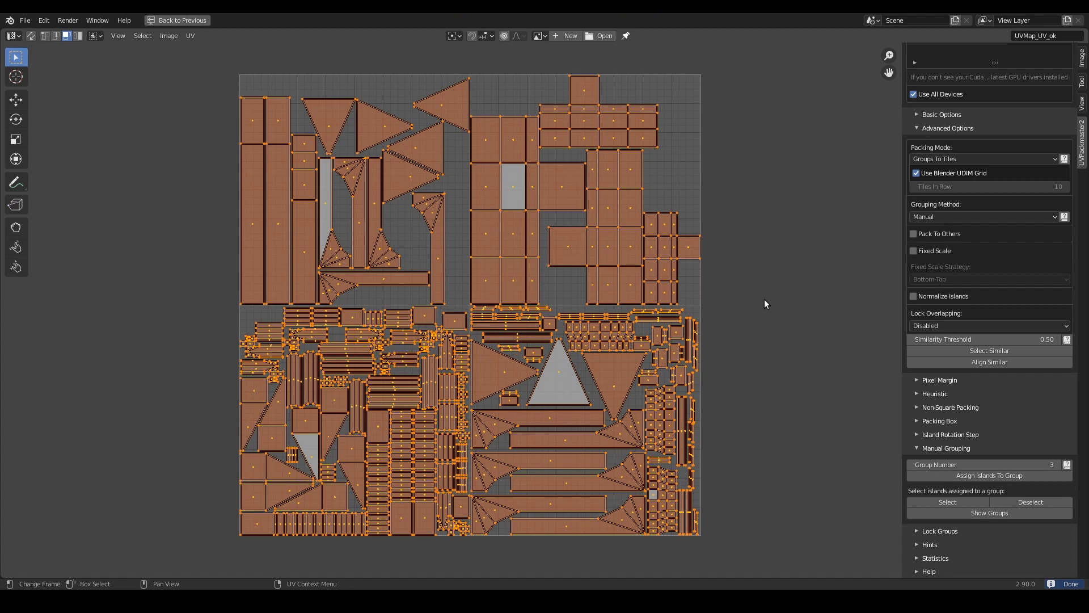
{"action": "left_click", "coordinate": [935, 394]}
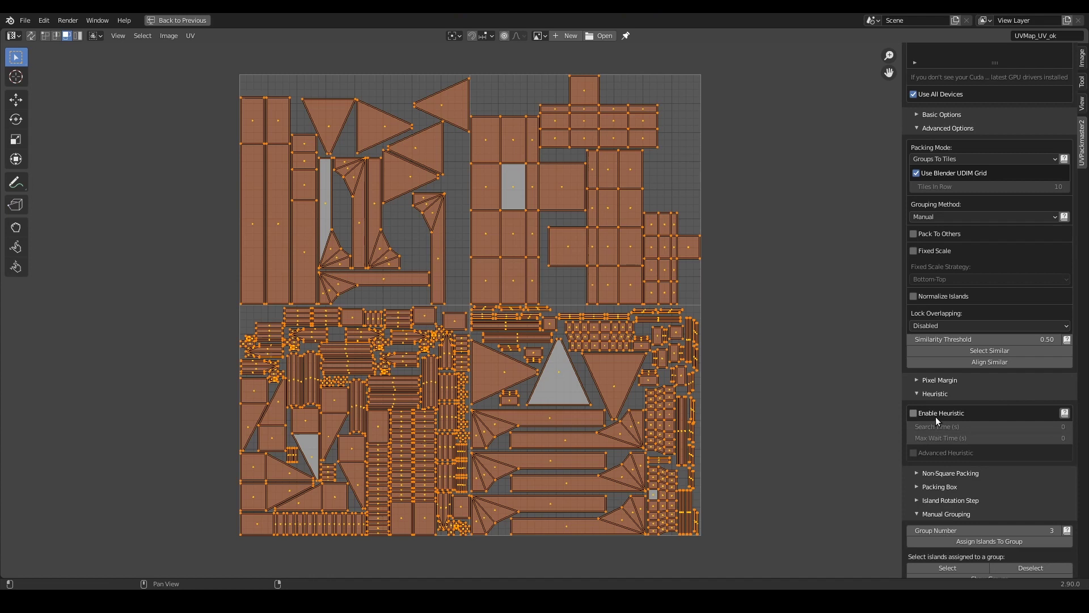
{"action": "left_click", "coordinate": [968, 412]}
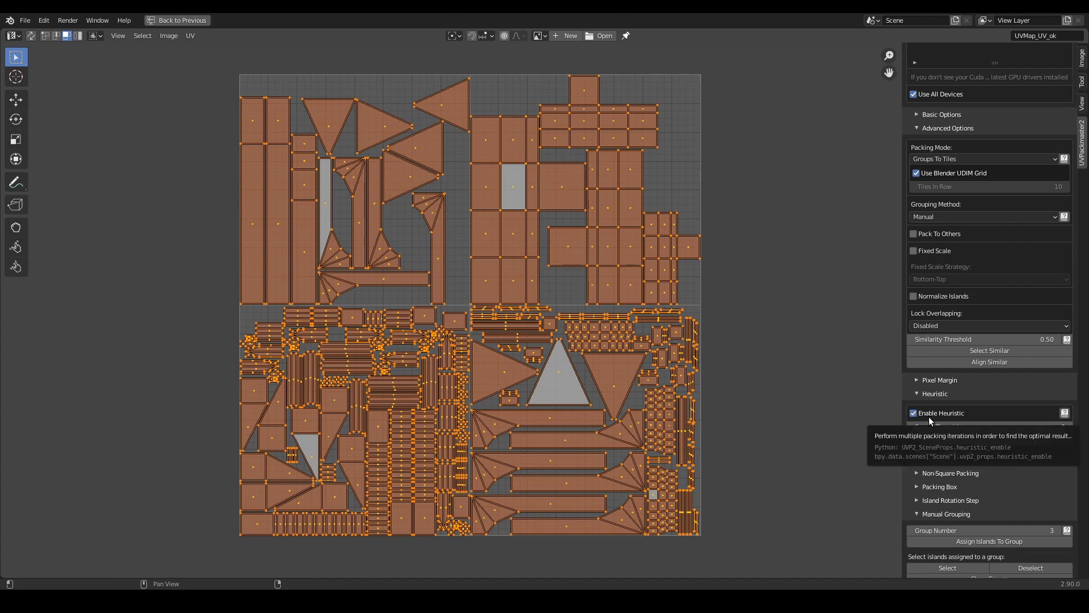
{"action": "scroll", "coordinate": [979, 278], "scroll_direction": "up", "scroll_amount": 10}
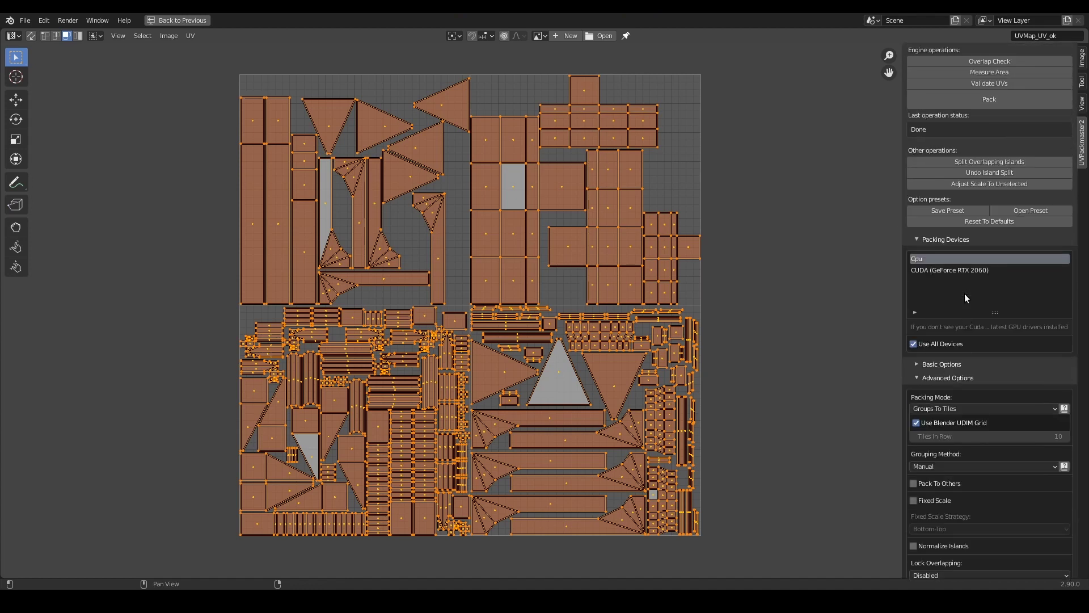
{"action": "scroll", "coordinate": [965, 294], "scroll_direction": "up", "scroll_amount": 2}
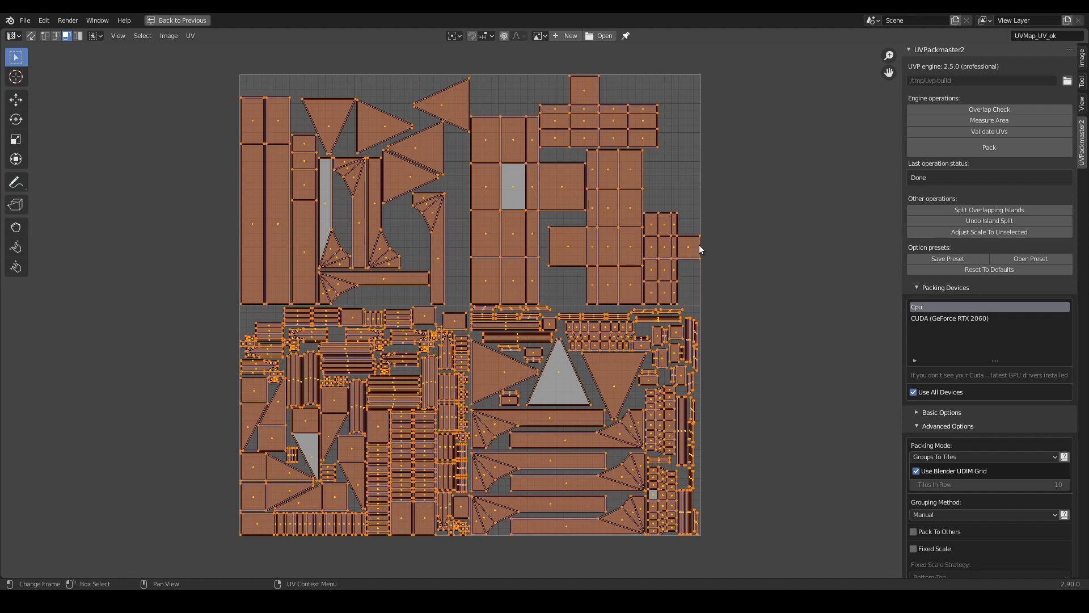
Repack with heuristic search and apply the result at packed area 3.044.
{"action": "left_click", "coordinate": [1039, 148]}
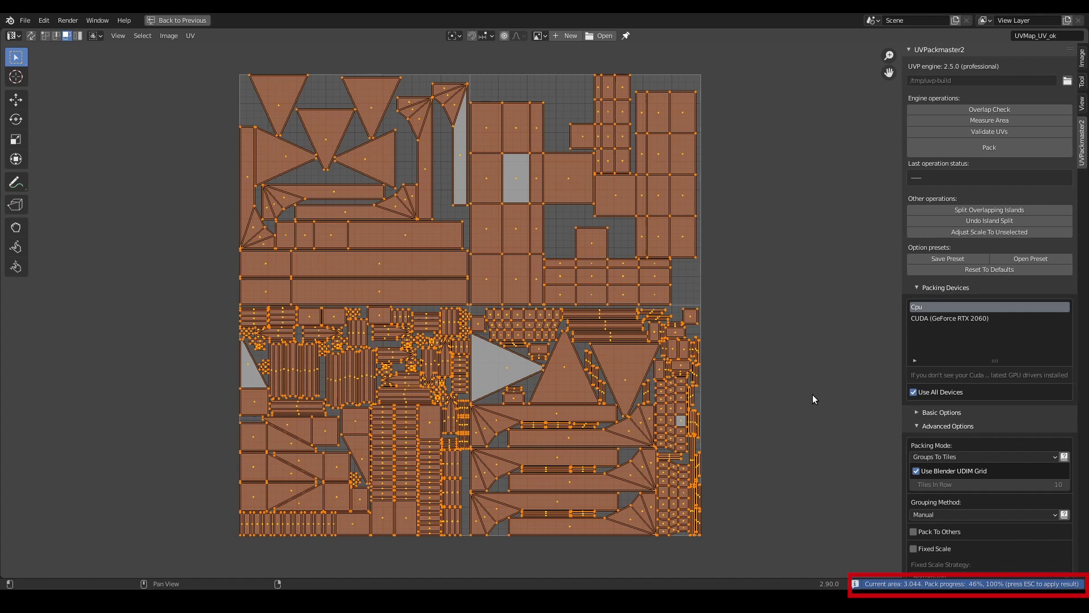
{"action": "key", "text": "Escape"}
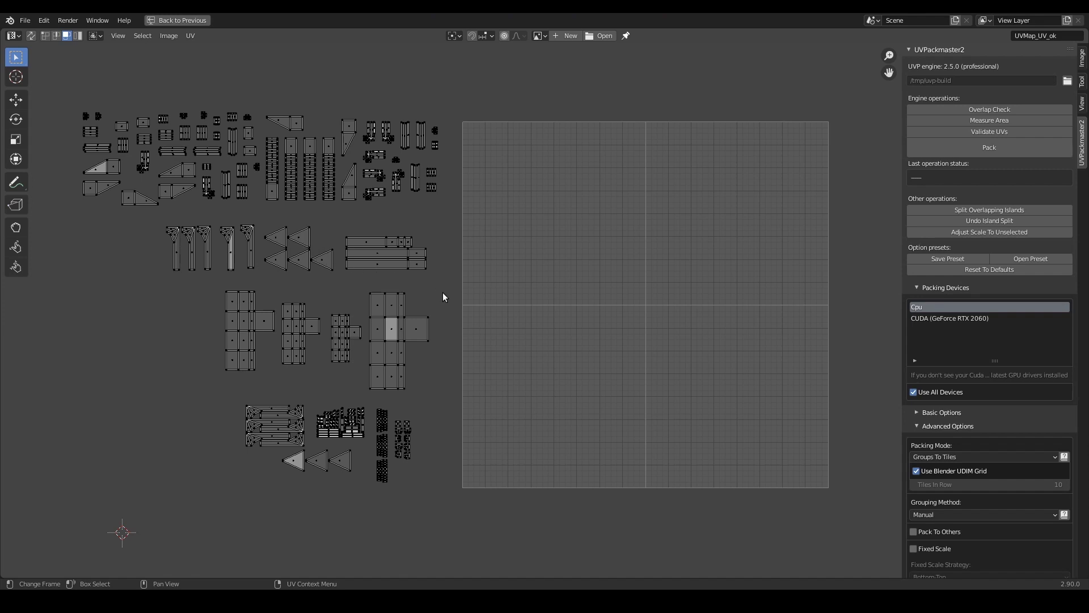
Box-select all the UV islands in the UV editor.
{"action": "key", "text": "b"}
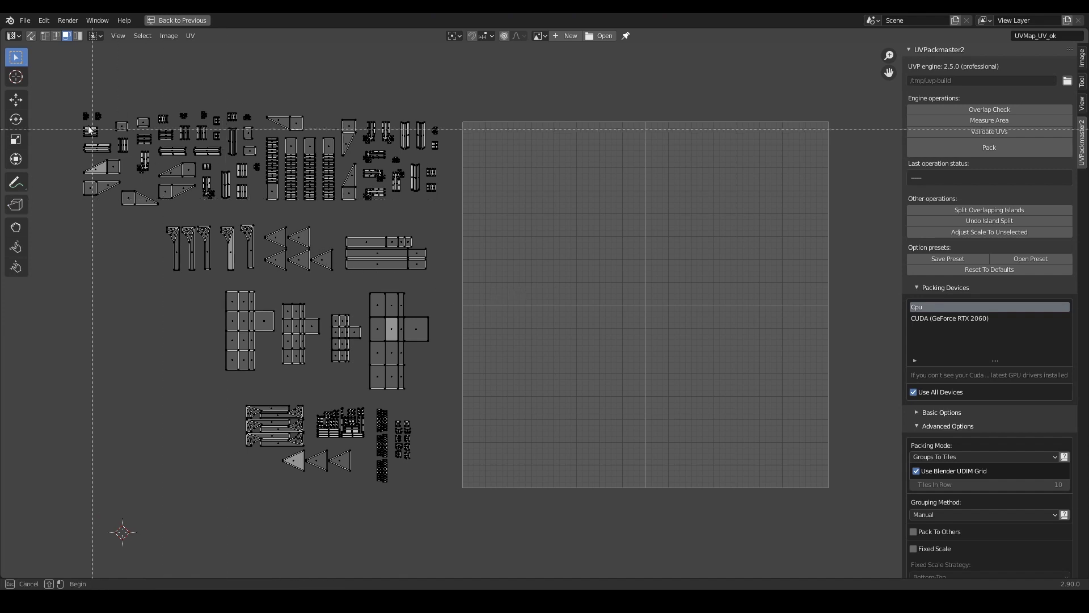
{"action": "left_click_drag", "start_coordinate": [61, 89], "coordinate": [526, 545]}
{"action": "scroll", "coordinate": [986, 462], "scroll_direction": "down", "scroll_amount": 2}
{"action": "scroll", "coordinate": [987, 454], "scroll_direction": "down", "scroll_amount": 12}
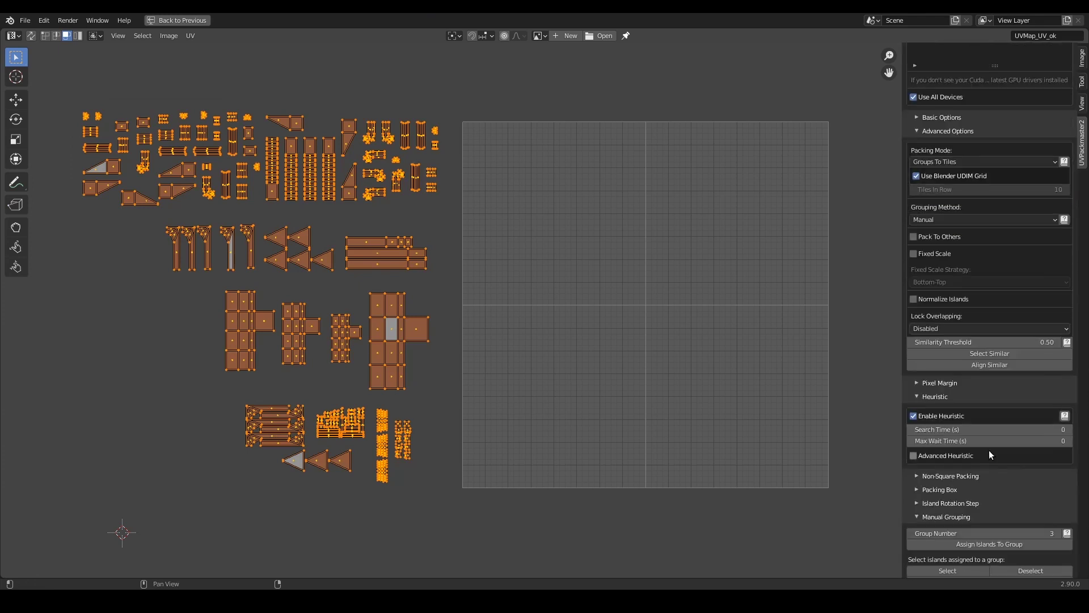
Show each island's group number, then hide the group labels again with Escape.
{"action": "left_click", "coordinate": [1014, 512]}
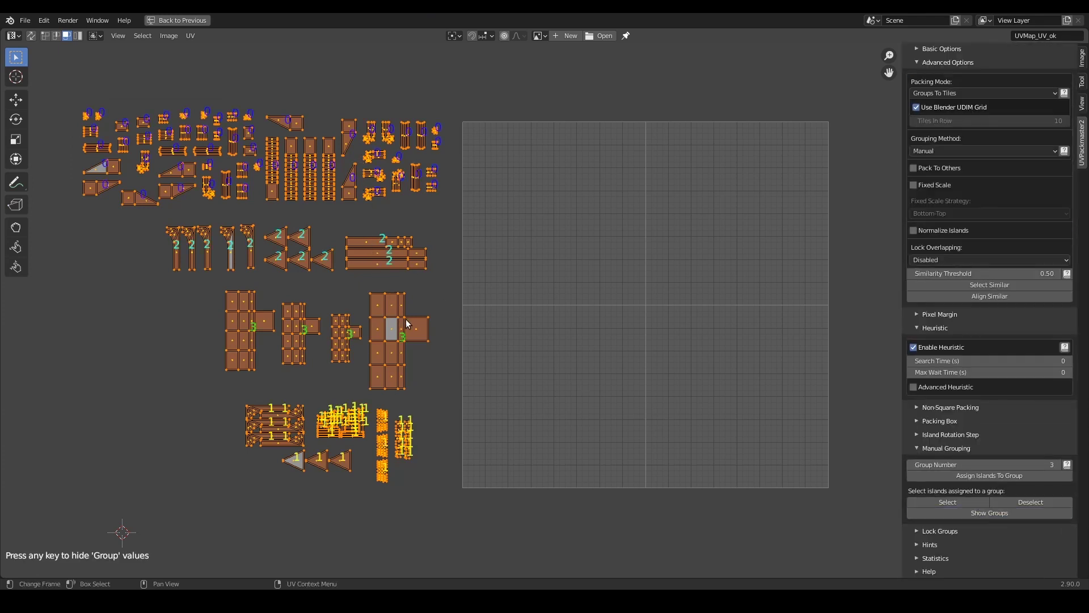
{"action": "mouse_move", "coordinate": [432, 223]}
{"action": "middle_mouse_down"}
{"action": "mouse_move", "coordinate": [414, 221]}
{"action": "mouse_move", "coordinate": [425, 239]}
{"action": "middle_mouse_up"}
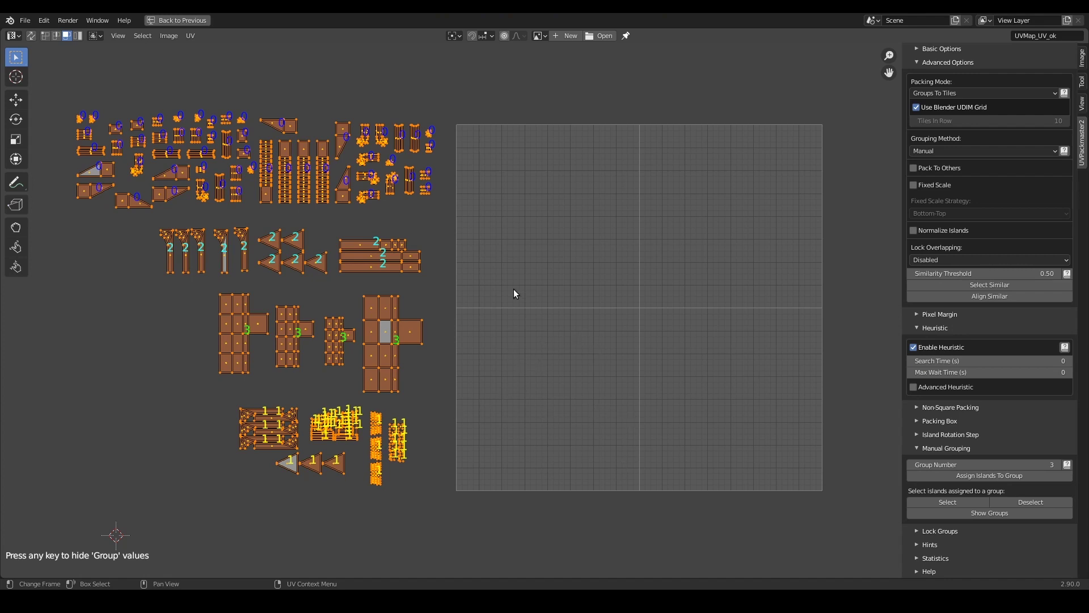
{"action": "key", "text": "Escape"}
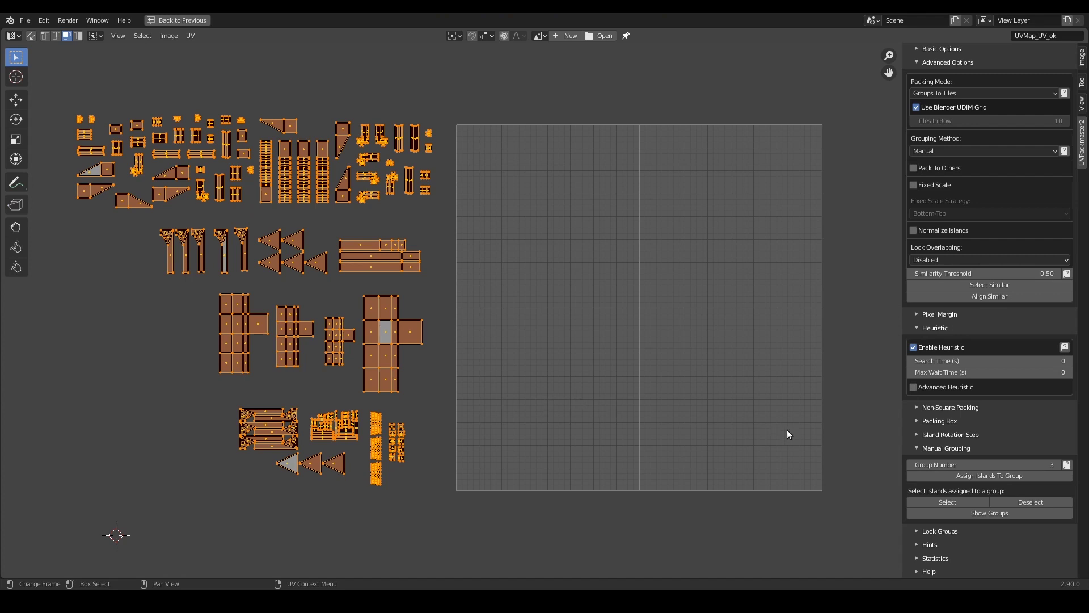
Expand the Packing Box options and enable the packing box.
{"action": "left_click", "coordinate": [946, 421]}
{"action": "scroll", "coordinate": [947, 420], "scroll_direction": "down", "scroll_amount": 8}
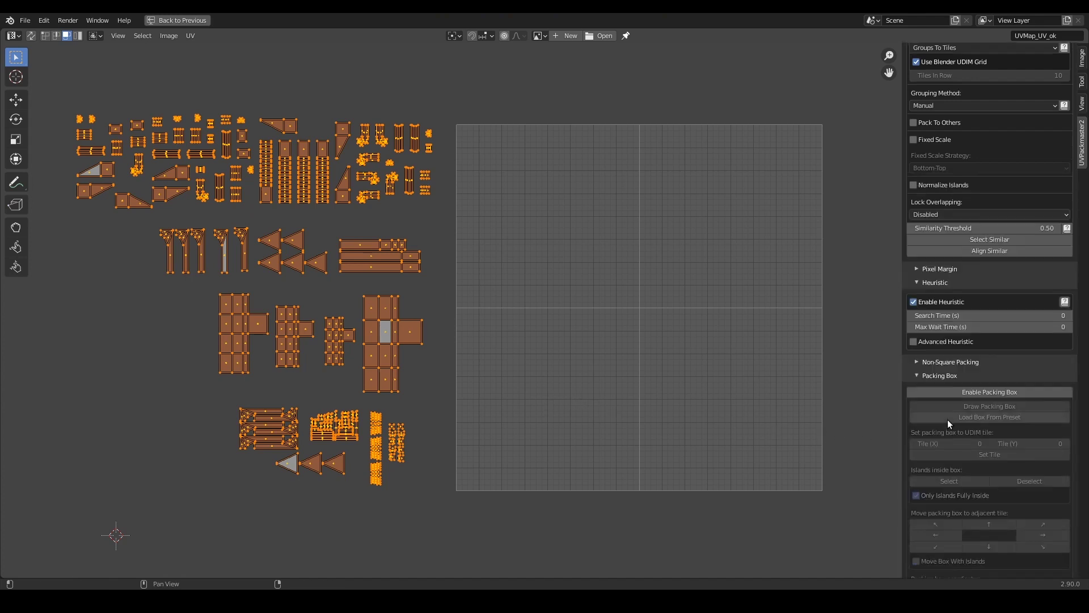
{"action": "scroll", "coordinate": [964, 283], "scroll_direction": "down", "scroll_amount": 2}
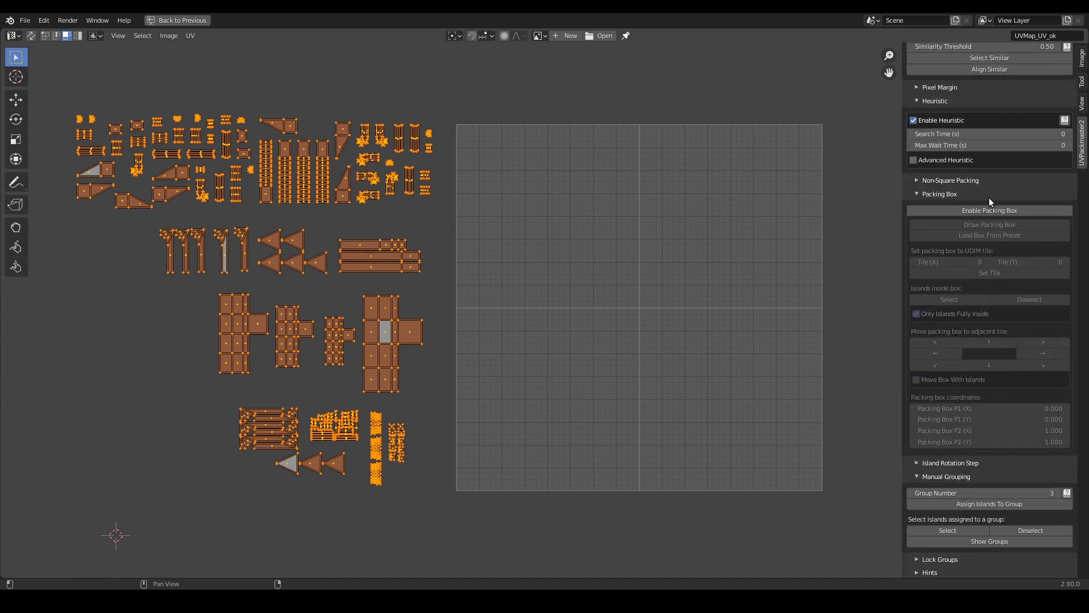
{"action": "left_click", "coordinate": [1032, 210]}
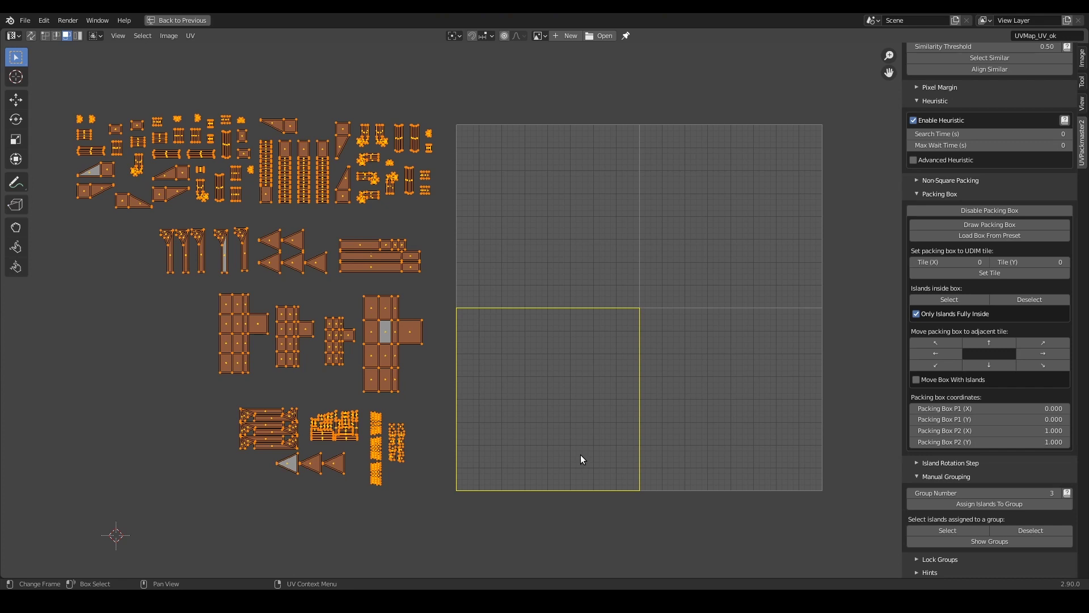
Move the packing box to adjacent UDIM tiles, then return it to the first tile.
{"action": "left_click", "coordinate": [1023, 352]}
{"action": "left_click", "coordinate": [999, 344]}
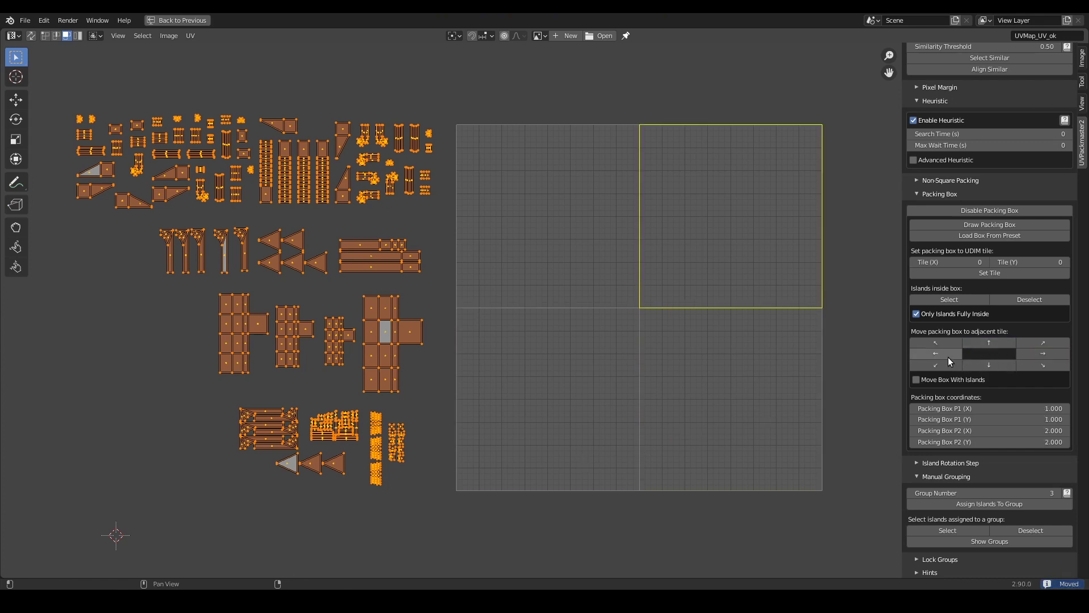
{"action": "left_click", "coordinate": [948, 356]}
{"action": "left_click", "coordinate": [948, 356]}
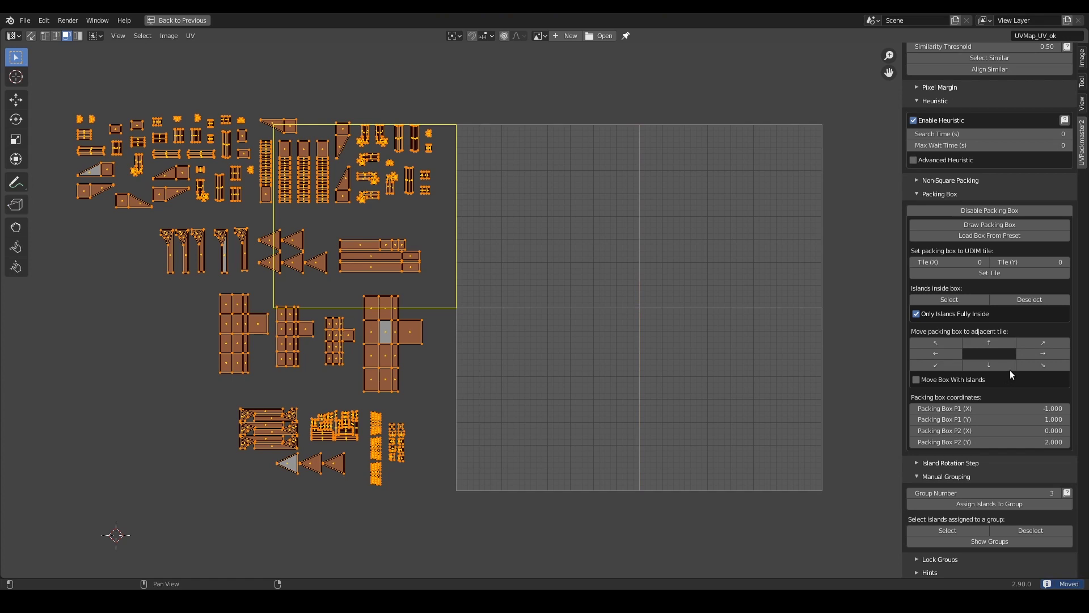
{"action": "left_click", "coordinate": [1026, 364]}
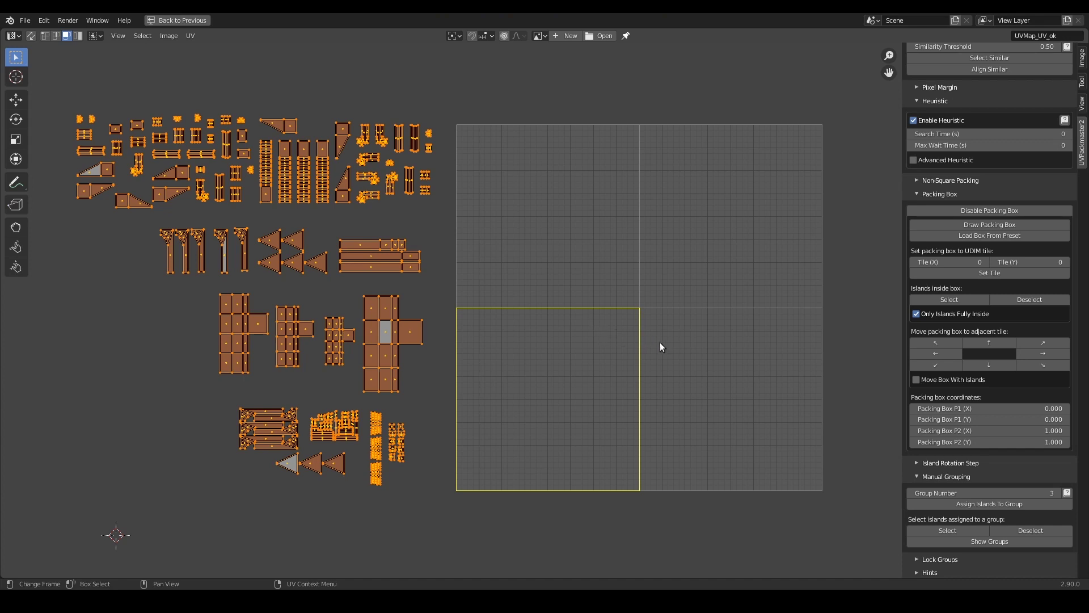
Shrink the packing box to the lower-left quarter by setting P2 X and P2 Y to 0.5.
{"action": "left_click", "coordinate": [912, 431]}
{"action": "left_click", "coordinate": [912, 430]}
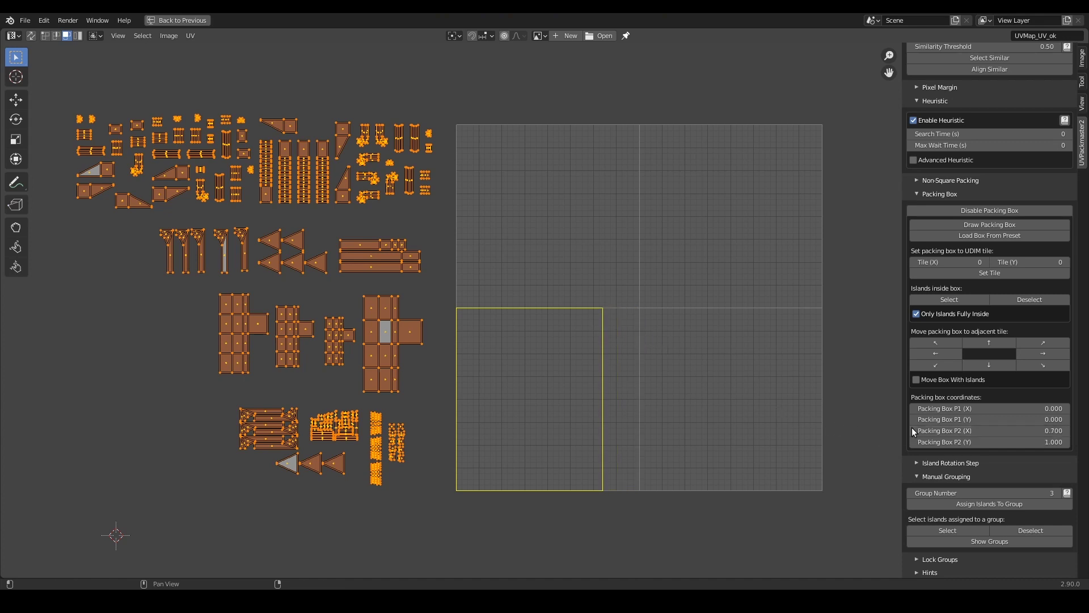
{"action": "left_click", "coordinate": [912, 431]}
{"action": "left_click", "coordinate": [912, 431]}
{"action": "left_click", "coordinate": [913, 430]}
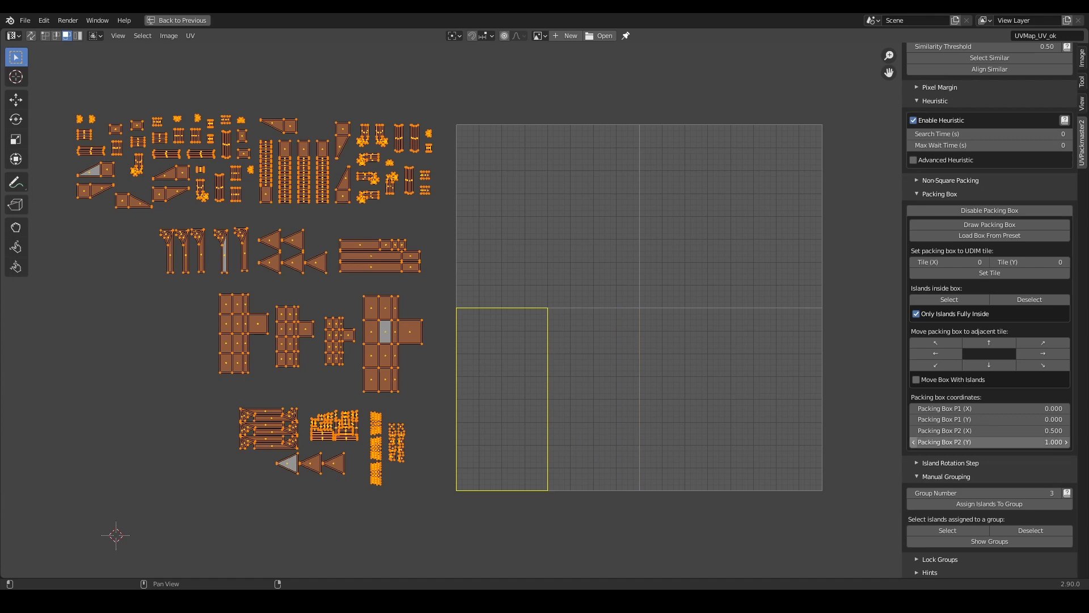
{"action": "left_click", "coordinate": [914, 442]}
{"action": "left_click", "coordinate": [913, 442]}
{"action": "left_click", "coordinate": [914, 442]}
{"action": "left_click", "coordinate": [913, 442]}
{"action": "left_click", "coordinate": [913, 442]}
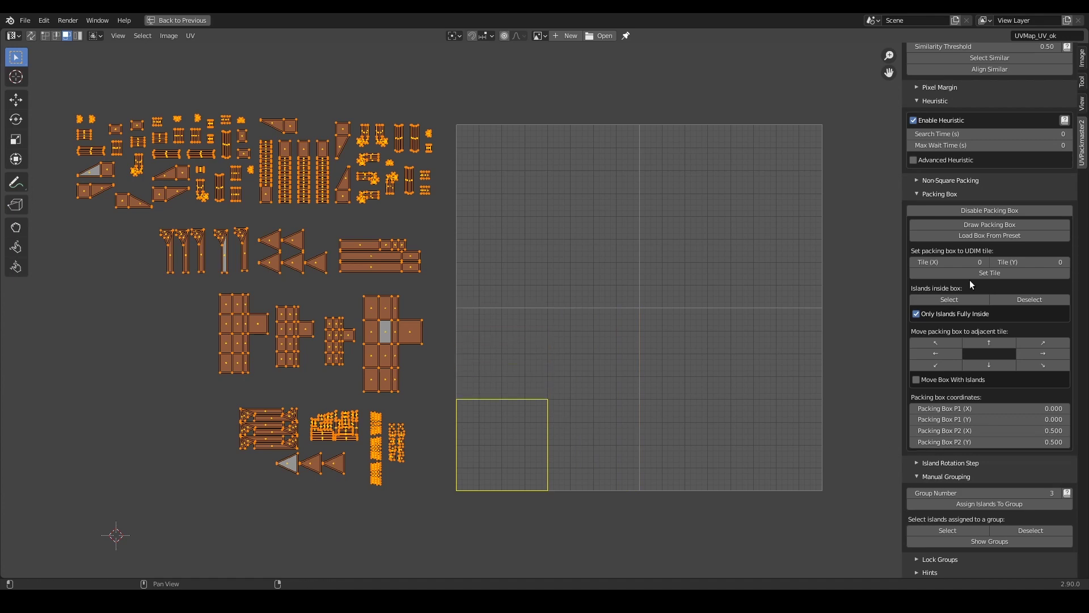
Pack the four groups into the first tile's quarters, accepting the result at packed area 0.712.
{"action": "scroll", "coordinate": [970, 279], "scroll_direction": "up", "scroll_amount": 6}
{"action": "scroll", "coordinate": [979, 278], "scroll_direction": "up", "scroll_amount": 20}
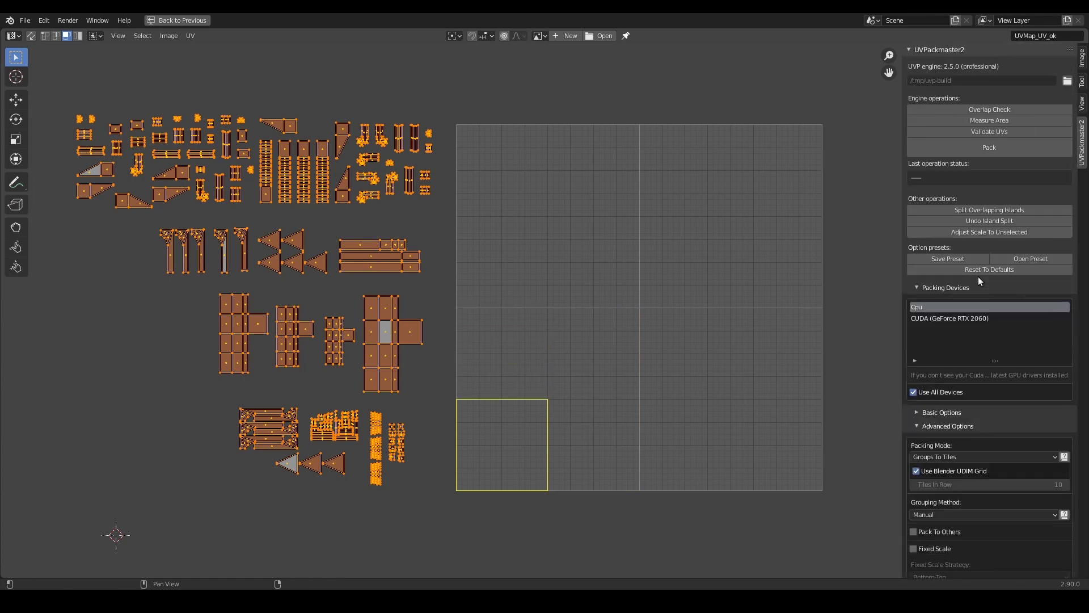
{"action": "left_click", "coordinate": [1030, 149]}
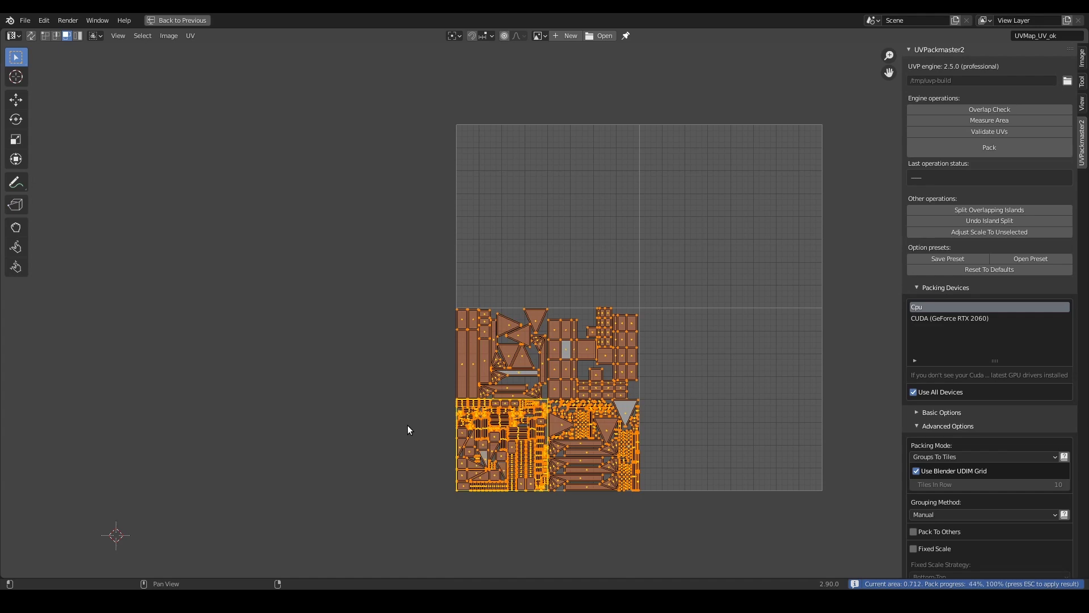
{"action": "key", "text": "Escape"}
{"action": "scroll", "coordinate": [409, 421], "scroll_direction": "up", "scroll_amount": 3}
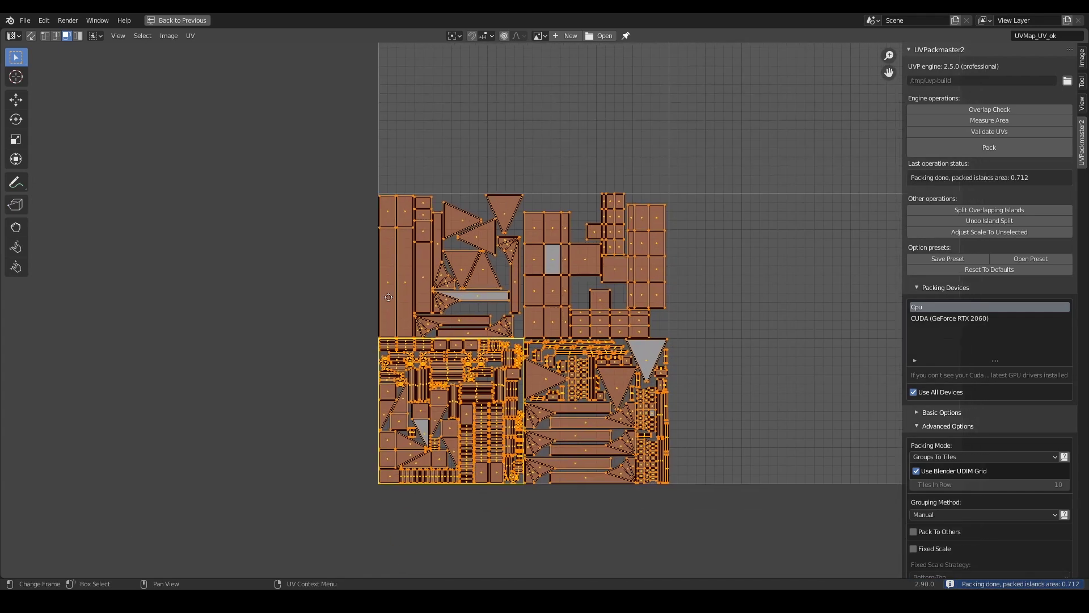
{"action": "scroll", "coordinate": [356, 247], "scroll_direction": "up", "scroll_amount": 2}
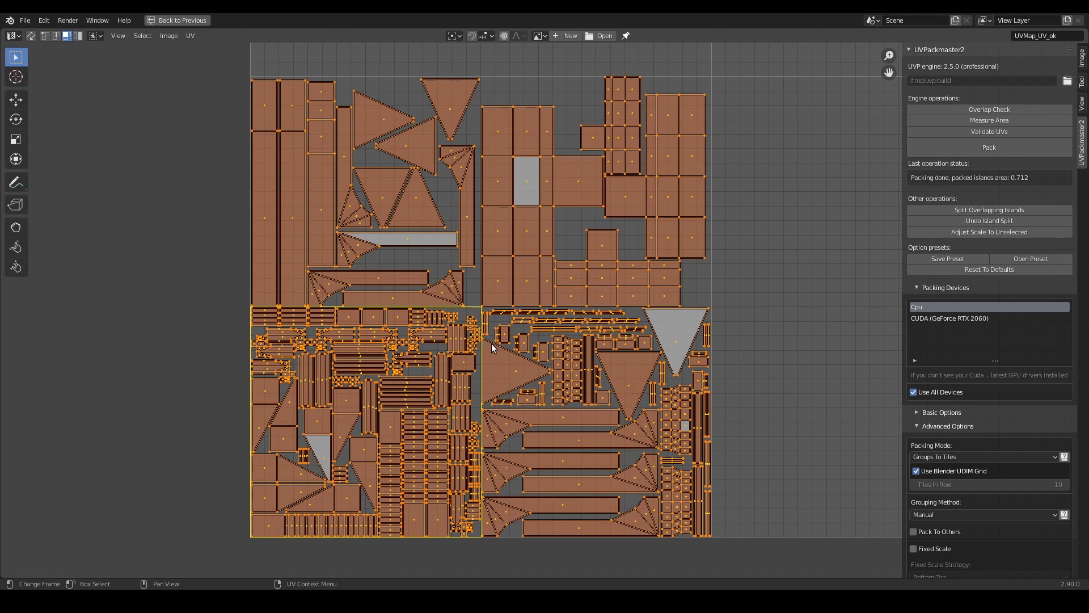
{"action": "scroll", "coordinate": [491, 343], "scroll_direction": "down", "scroll_amount": 4}
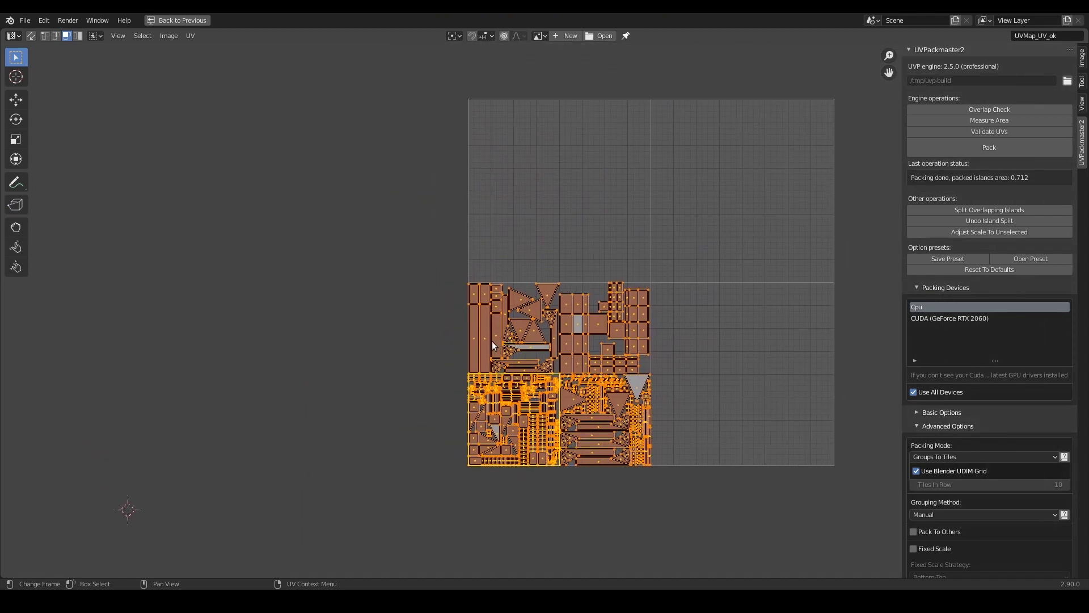
Undo the packing and deselect all UV islands.
{"action": "key", "text": "ctrl+z"}
{"action": "left_click", "coordinate": [87, 433]}
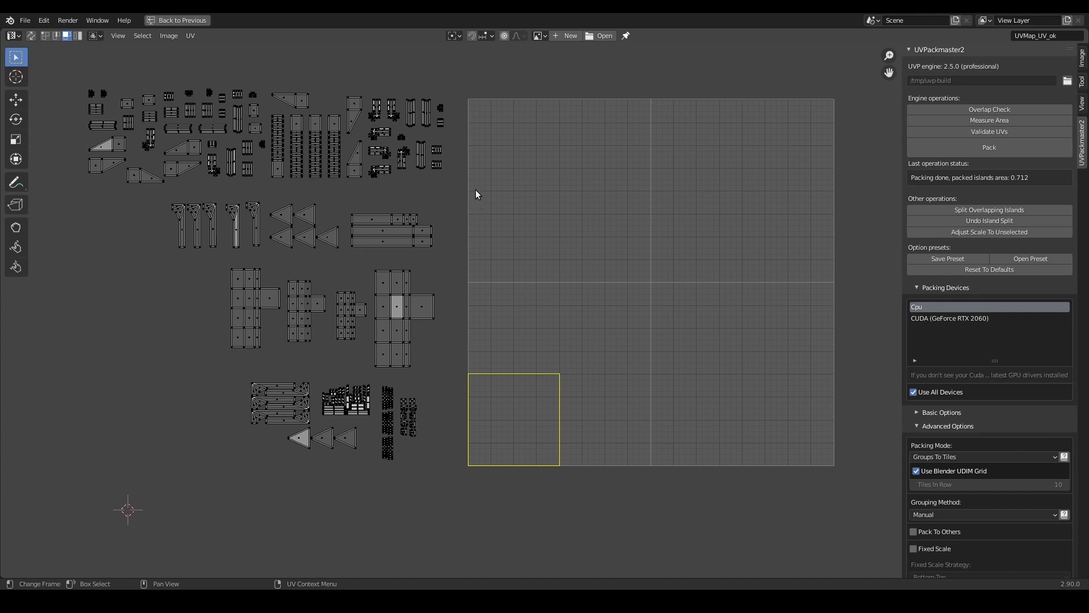
{"action": "scroll", "coordinate": [997, 366], "scroll_direction": "down", "scroll_amount": 20}
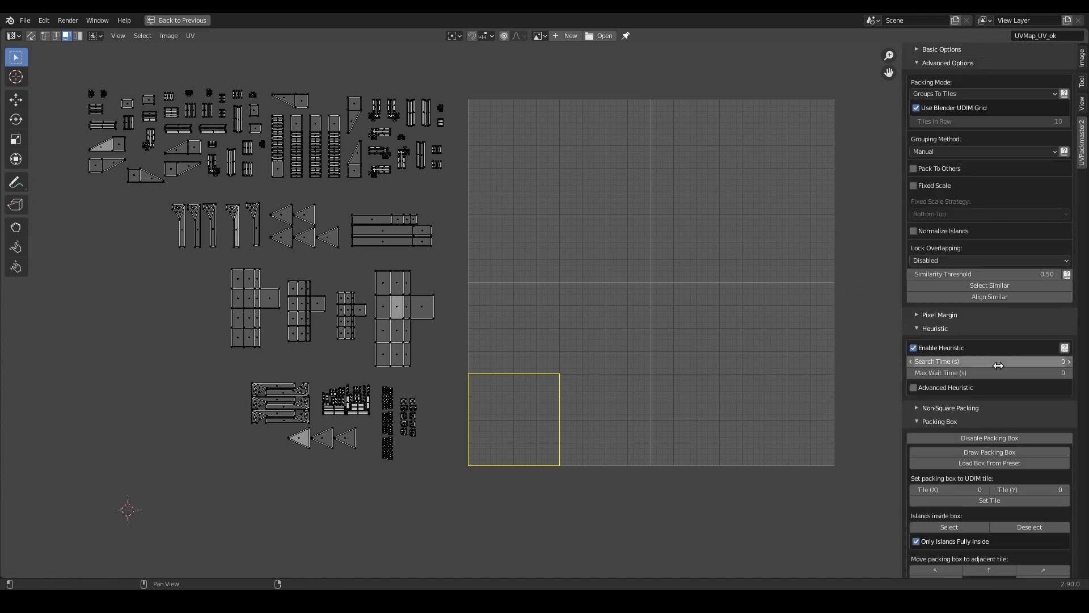
{"action": "scroll", "coordinate": [999, 370], "scroll_direction": "down", "scroll_amount": 1}
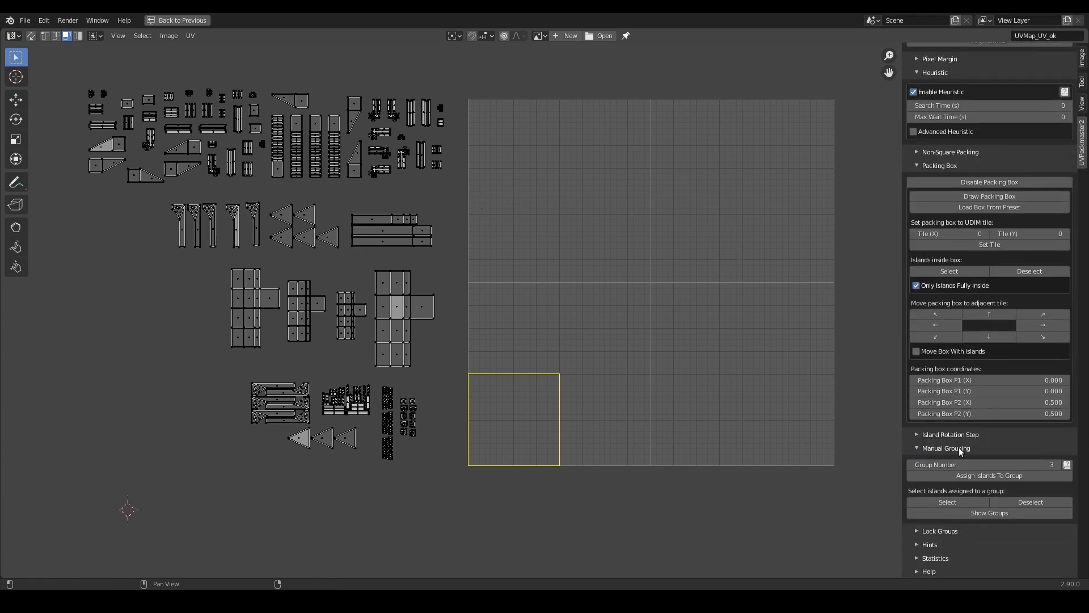
Select only the islands of groups 0 and 1 using Group Number and Select.
{"action": "left_click", "coordinate": [911, 465]}
{"action": "left_click", "coordinate": [911, 465]}
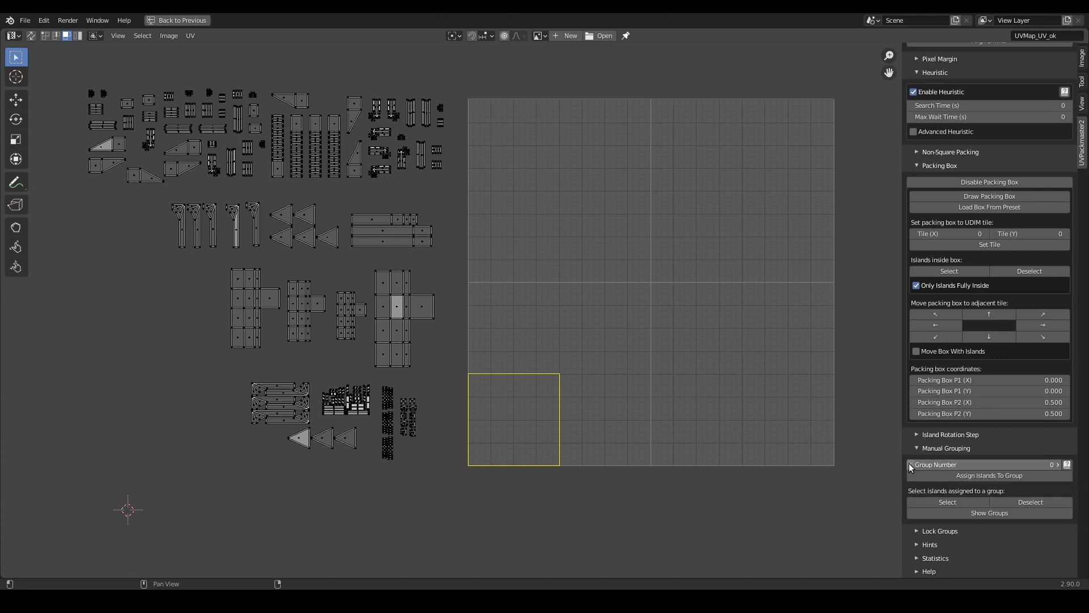
{"action": "left_click", "coordinate": [947, 502]}
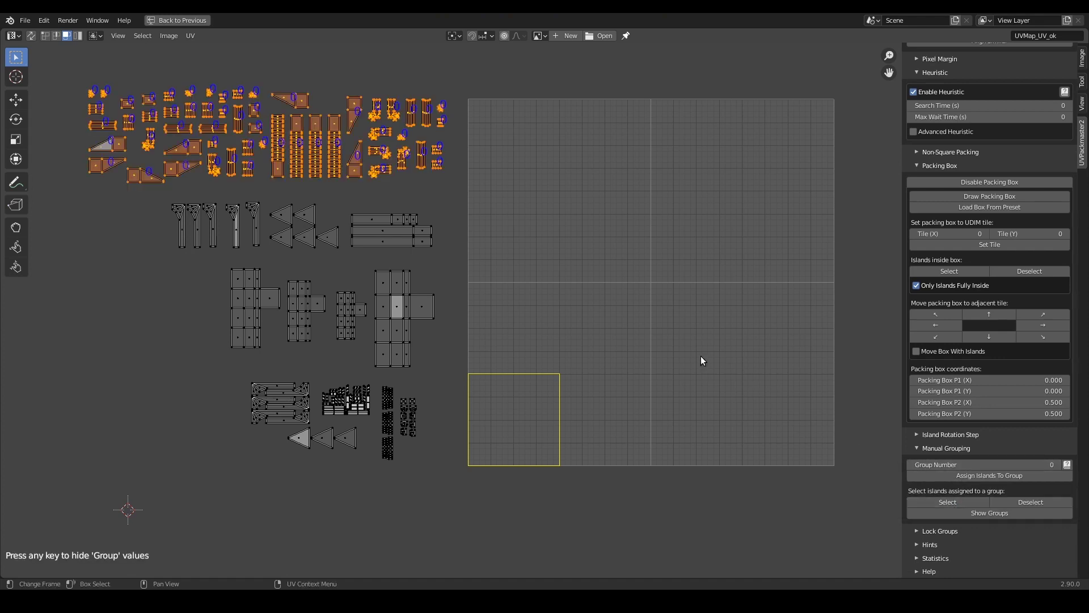
{"action": "key", "text": "Escape"}
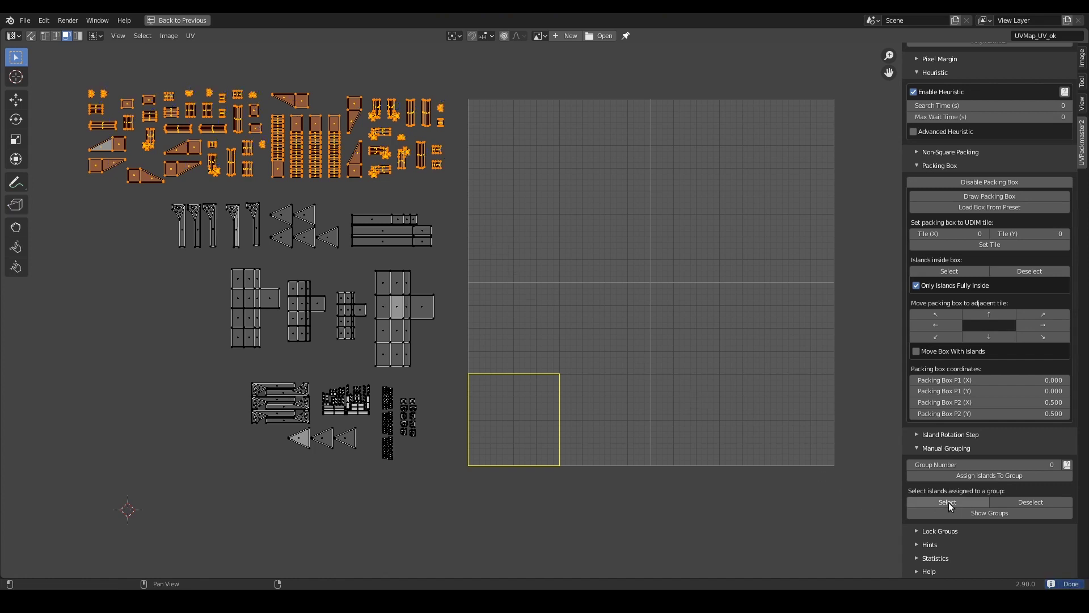
{"action": "left_click", "coordinate": [1058, 465]}
{"action": "left_click", "coordinate": [947, 503]}
{"action": "key", "text": "Escape"}
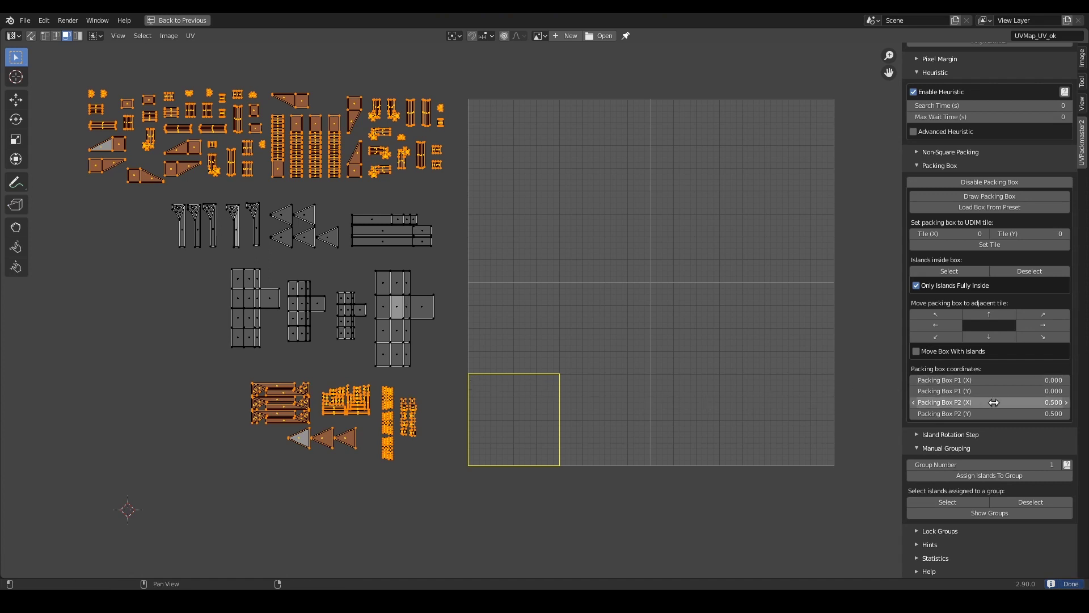
Raise the packing box P2 Y to 1.0 so it spans the tile's left half.
{"action": "left_click", "coordinate": [1067, 415]}
{"action": "left_click", "coordinate": [1067, 414]}
{"action": "left_click", "coordinate": [1067, 415]}
{"action": "left_click", "coordinate": [1067, 414]}
{"action": "left_click", "coordinate": [1067, 414]}
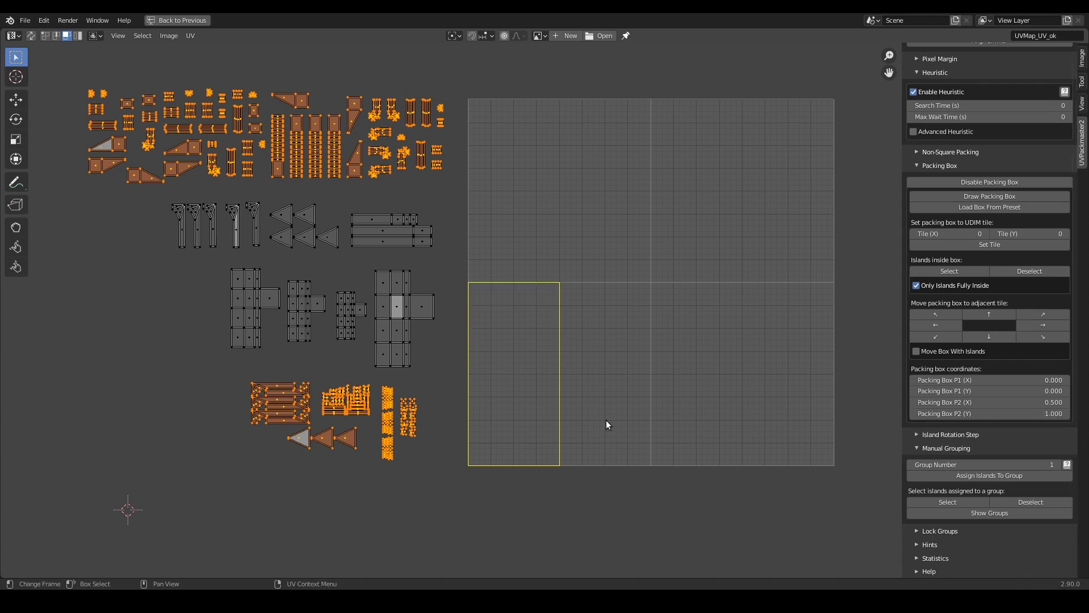
{"action": "scroll", "coordinate": [948, 308], "scroll_direction": "up", "scroll_amount": 18}
{"action": "scroll", "coordinate": [954, 266], "scroll_direction": "up", "scroll_amount": 8}
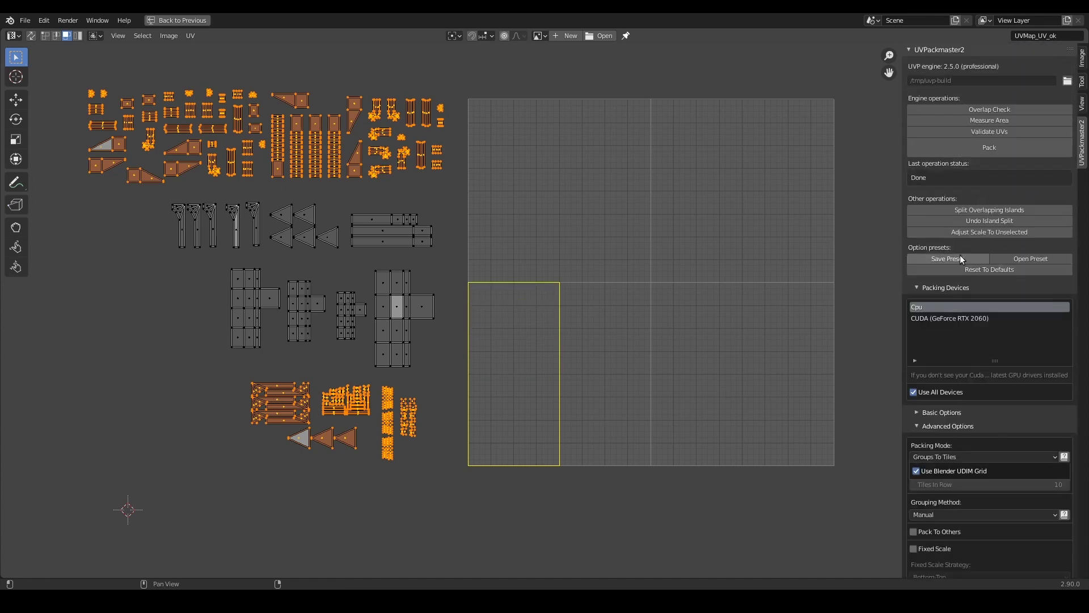
Pack groups 0 and 1 into the left-half packing box, reaching packed area 0.724.
{"action": "left_click", "coordinate": [1017, 146]}
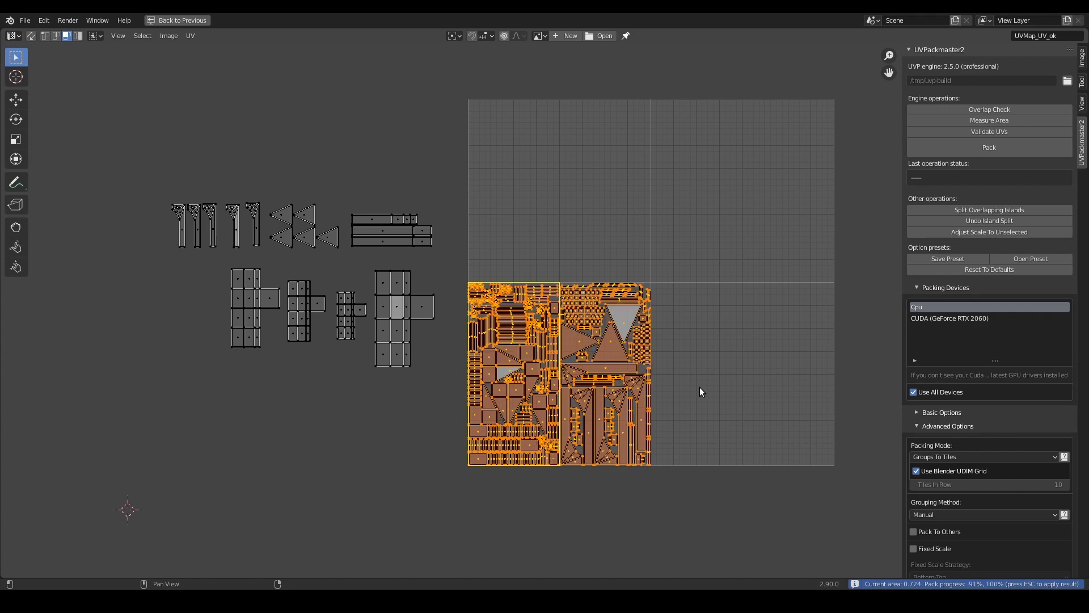
{"action": "scroll", "coordinate": [692, 380], "scroll_direction": "up", "scroll_amount": 4}
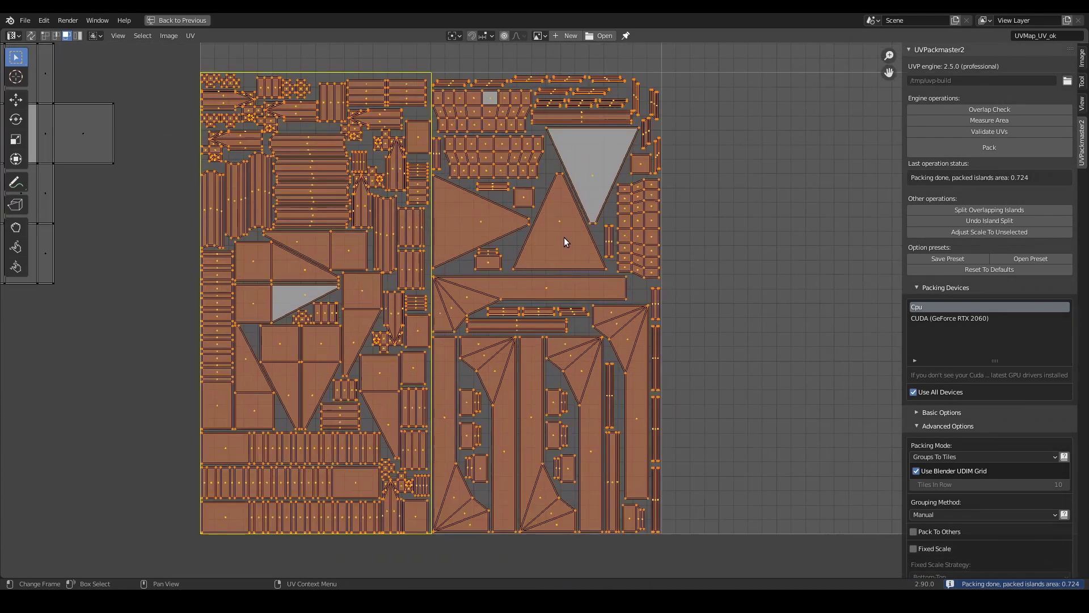
{"action": "middle_click_drag", "start_coordinate": [564, 237], "coordinate": [584, 267]}
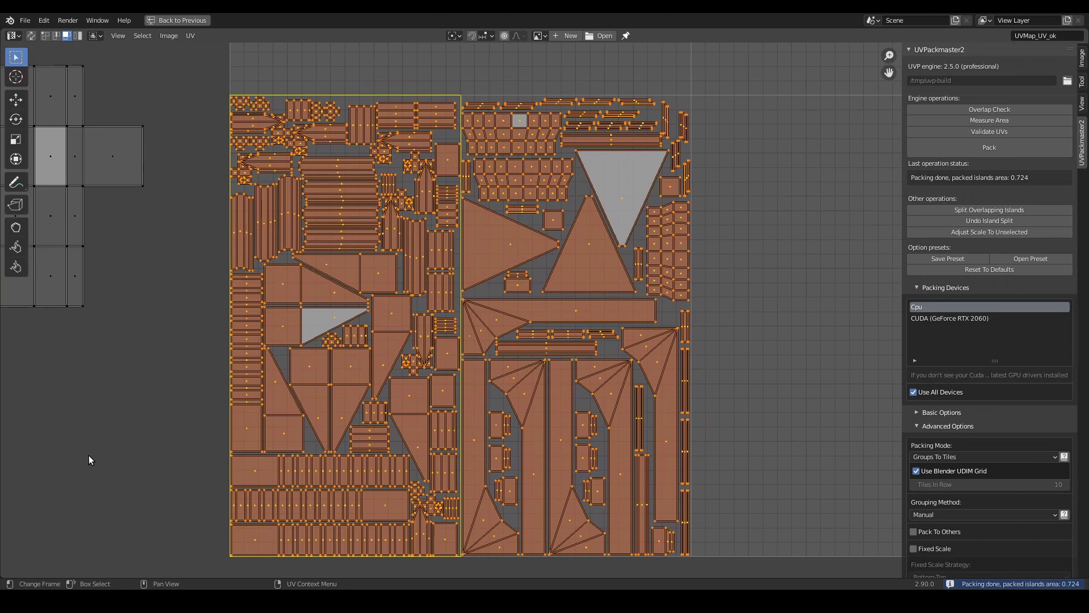